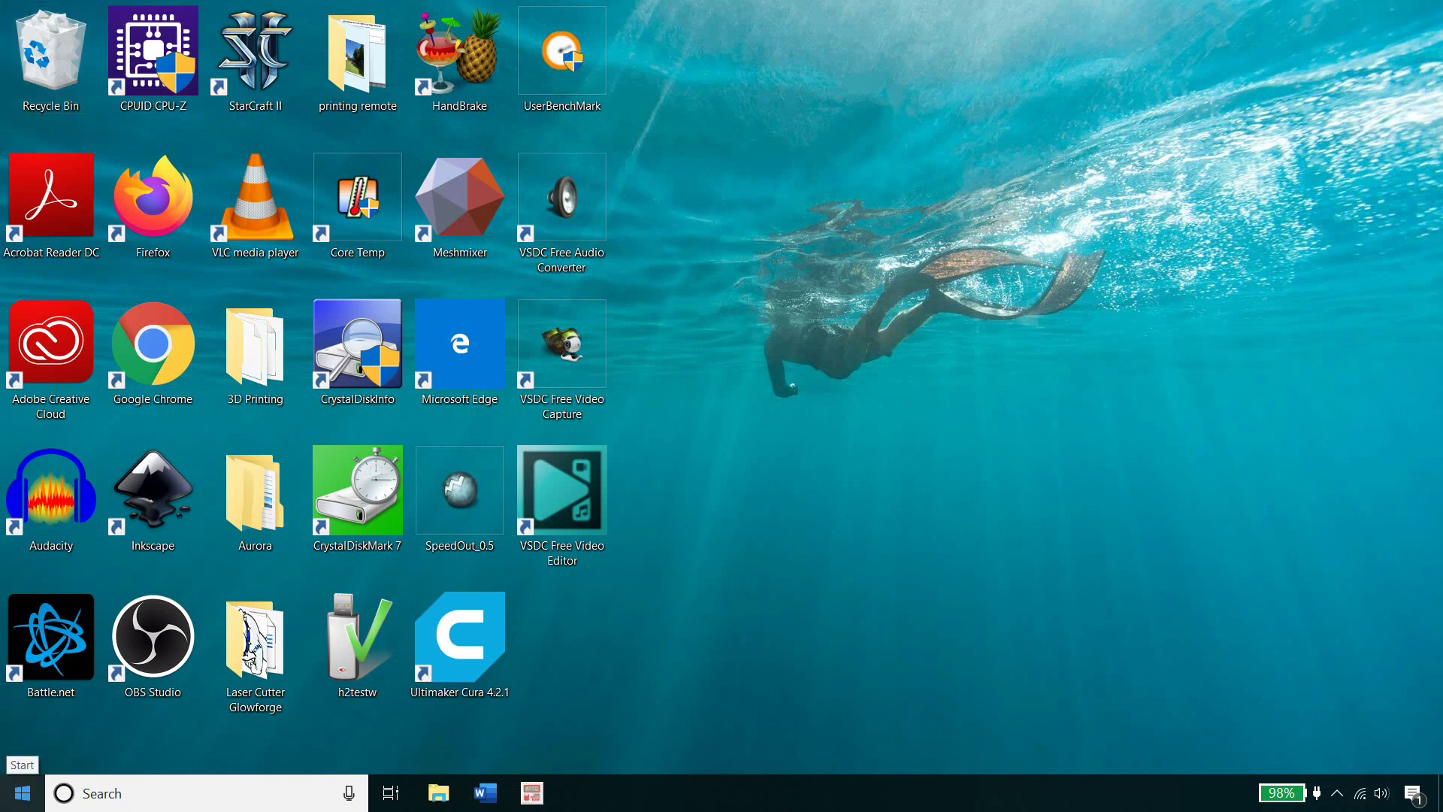
# - Search the Start menu for 'back' to find Backup settings
pyautogui.click(23, 793)
pyautogui.write('back')
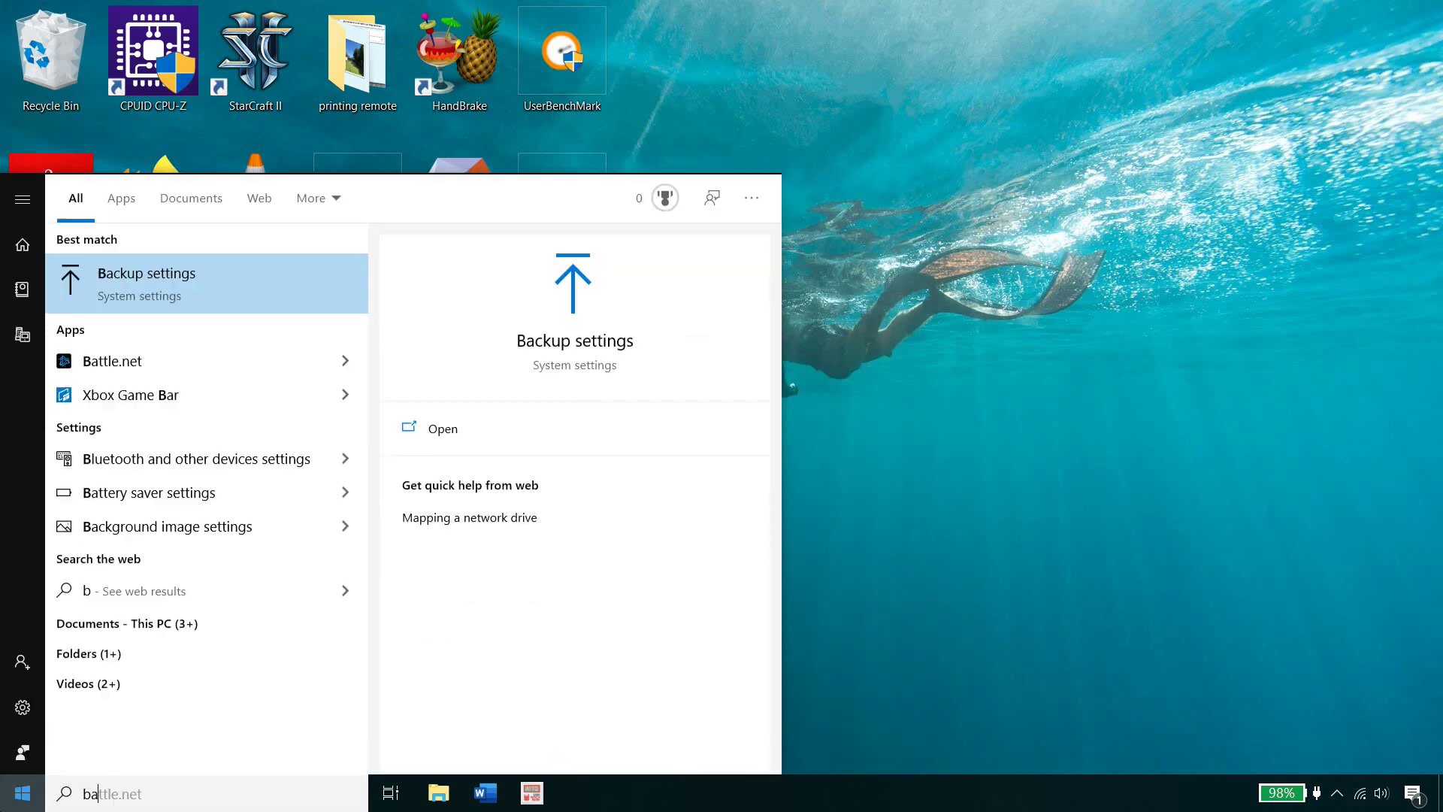
# - Open Backup settings and add Extra SSD (D:) as the File History drive
pyautogui.click(304, 286)
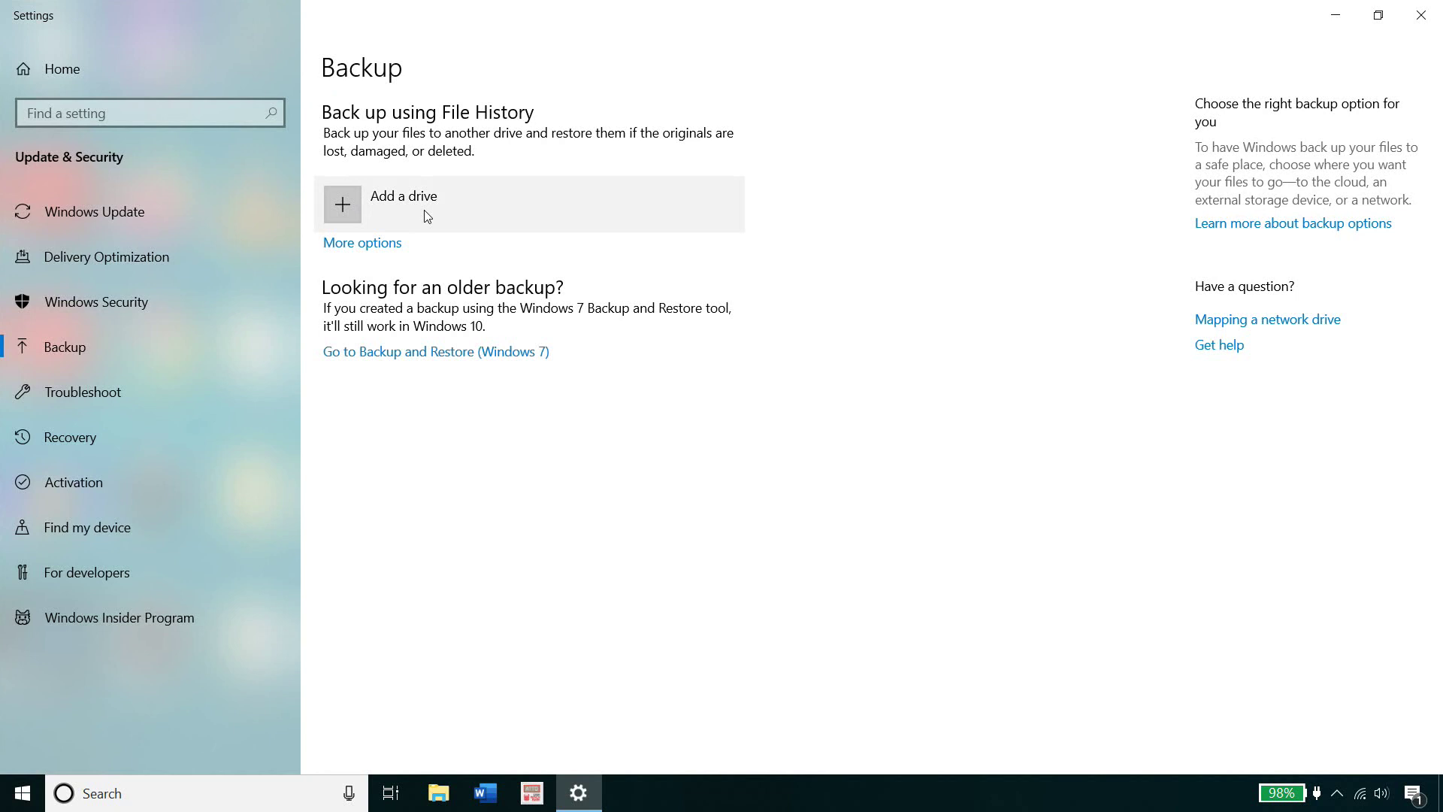
pyautogui.click(356, 216)
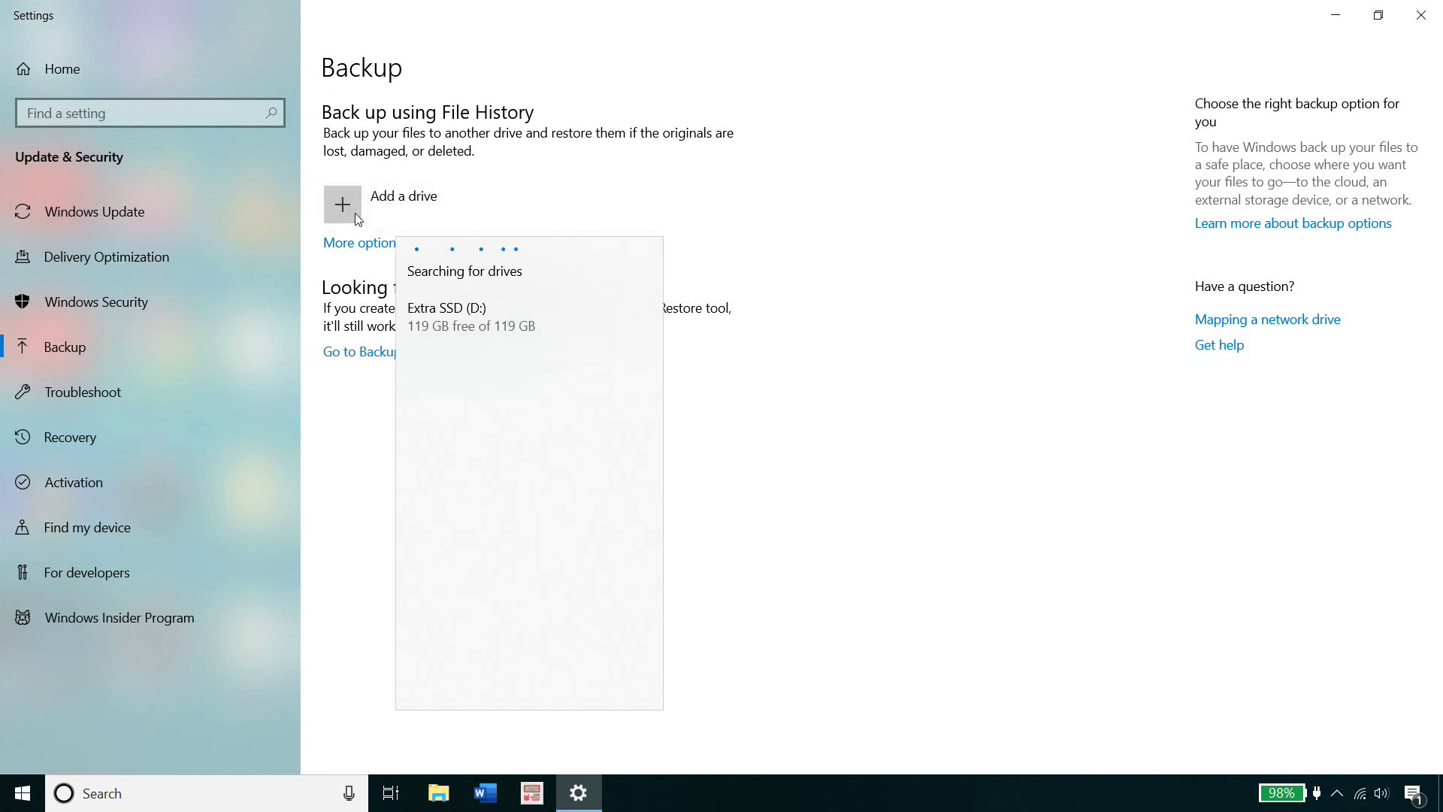
pyautogui.click(557, 318)
pyautogui.click(560, 325)
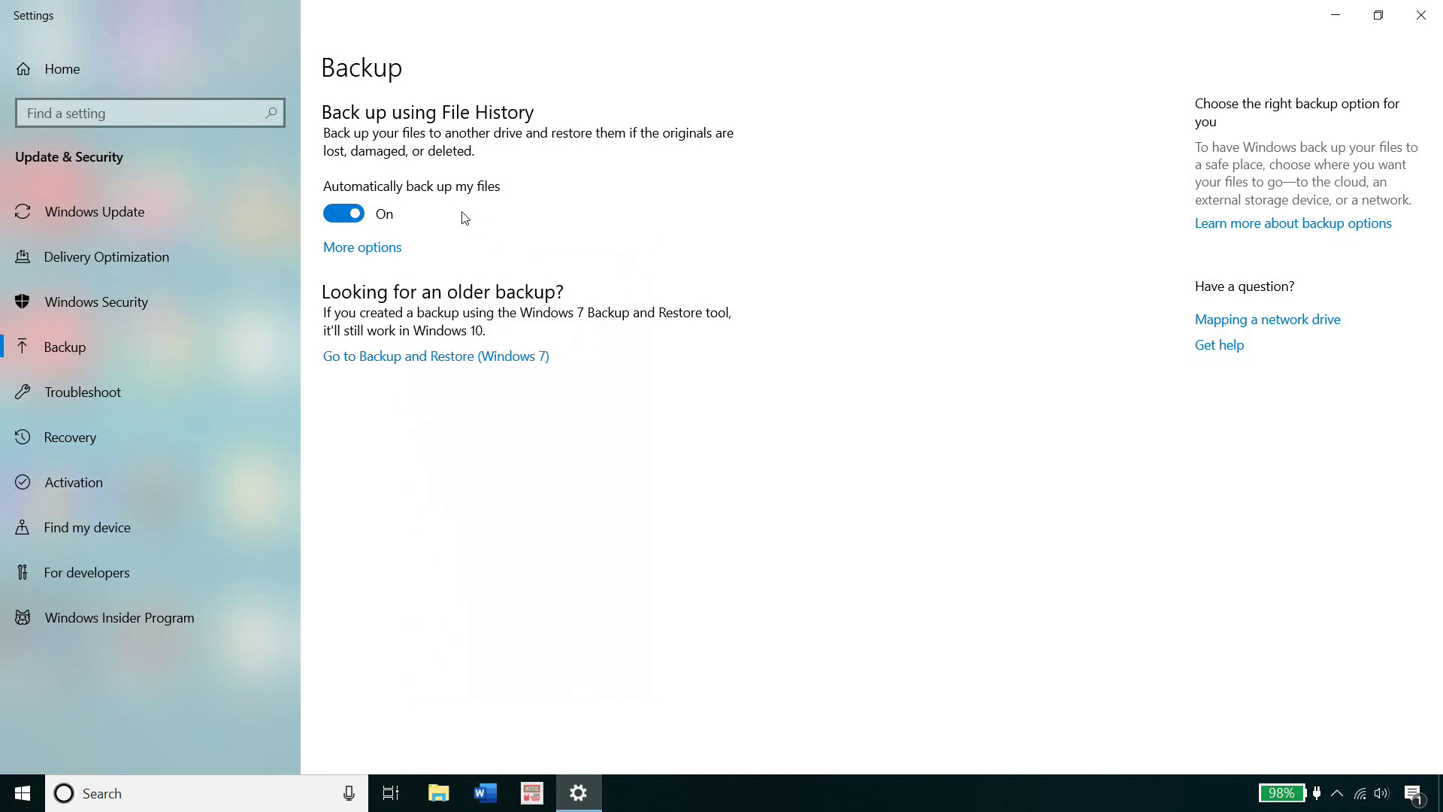
# - In Backup options, keep backing up every hour and keep backups until space is needed
pyautogui.click(400, 256)
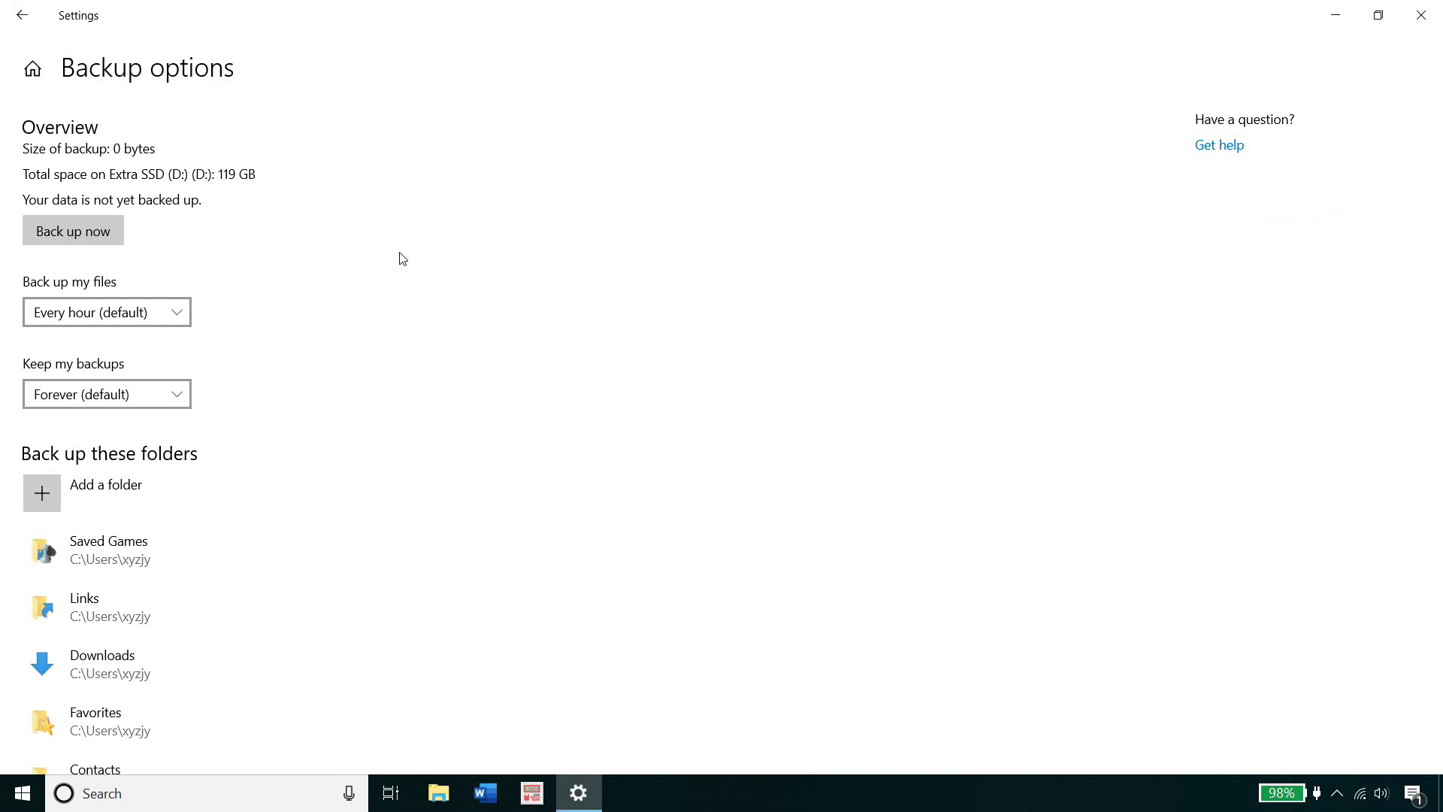
pyautogui.click(173, 309)
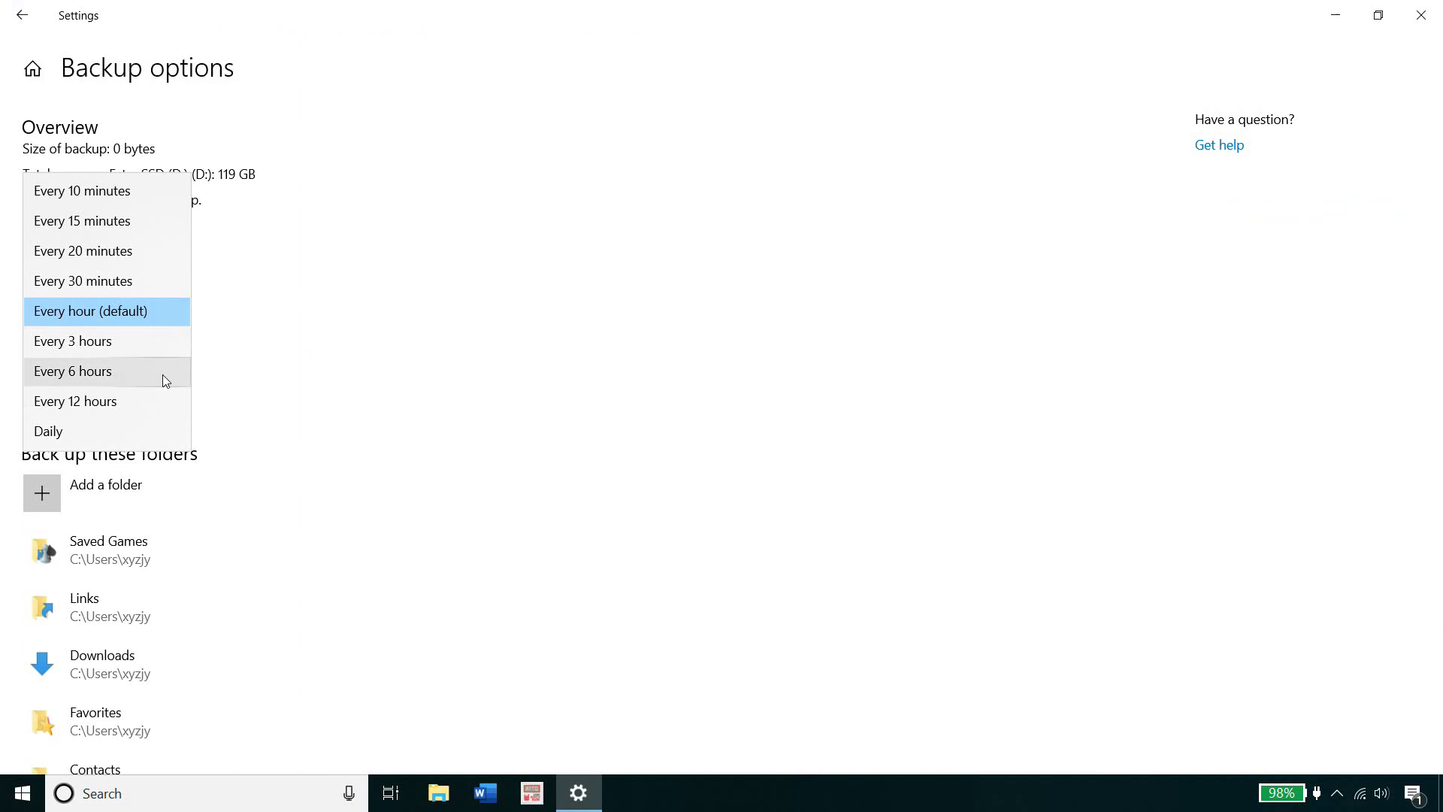
pyautogui.click(311, 346)
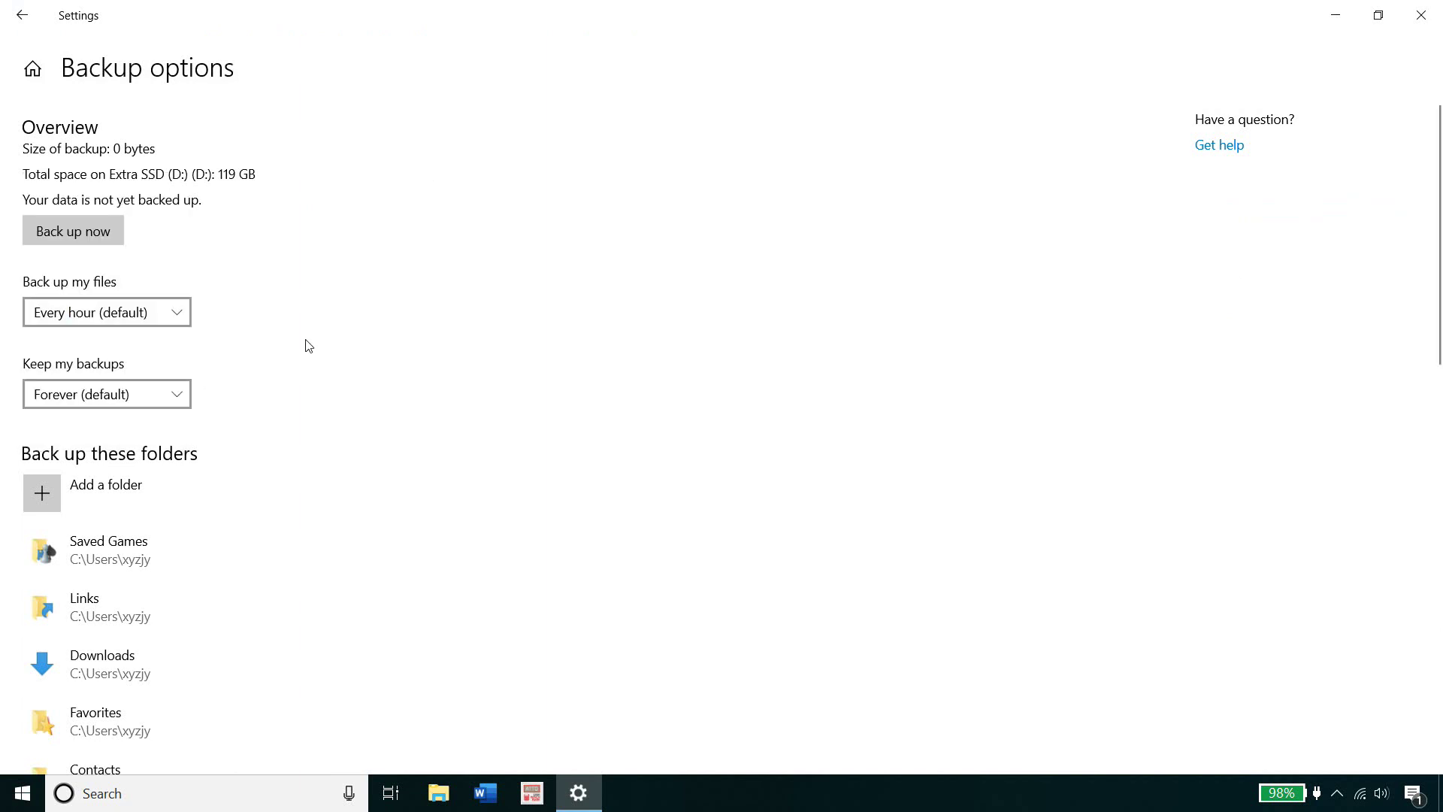
pyautogui.click(173, 397)
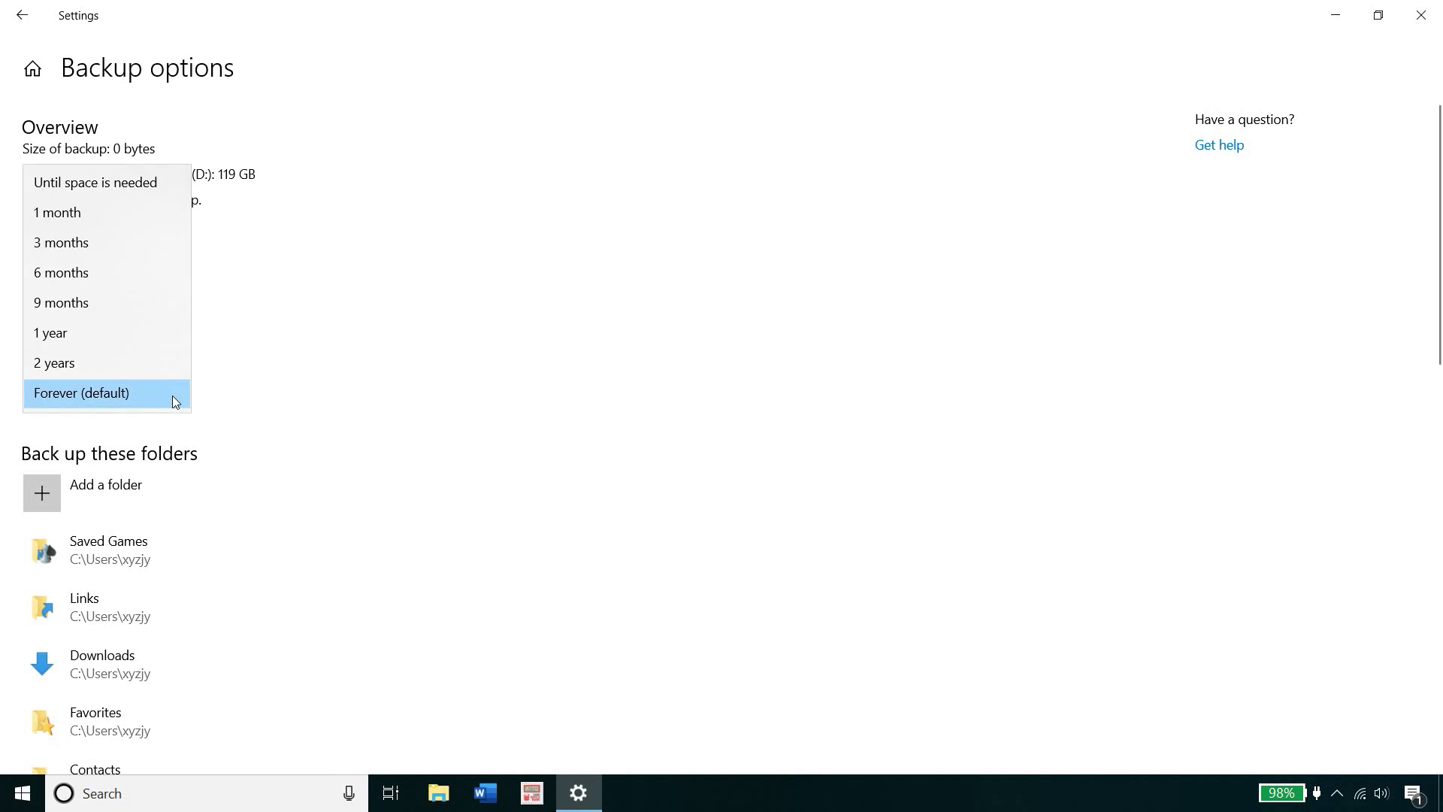
pyautogui.click(173, 194)
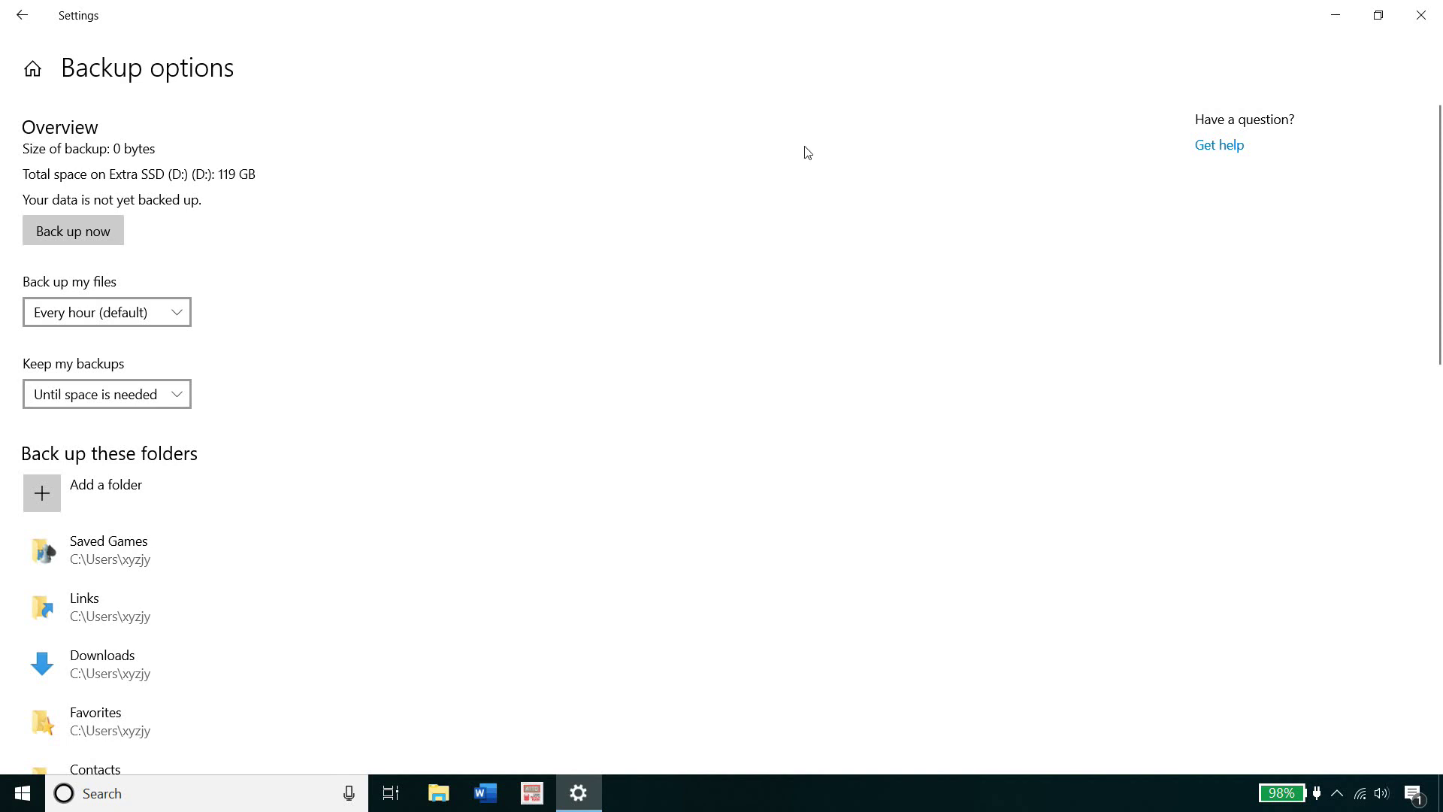
pyautogui.scroll(-1, 1442, 164)
pyautogui.moveTo(1442, 164); pyautogui.dragTo(1409, 270)
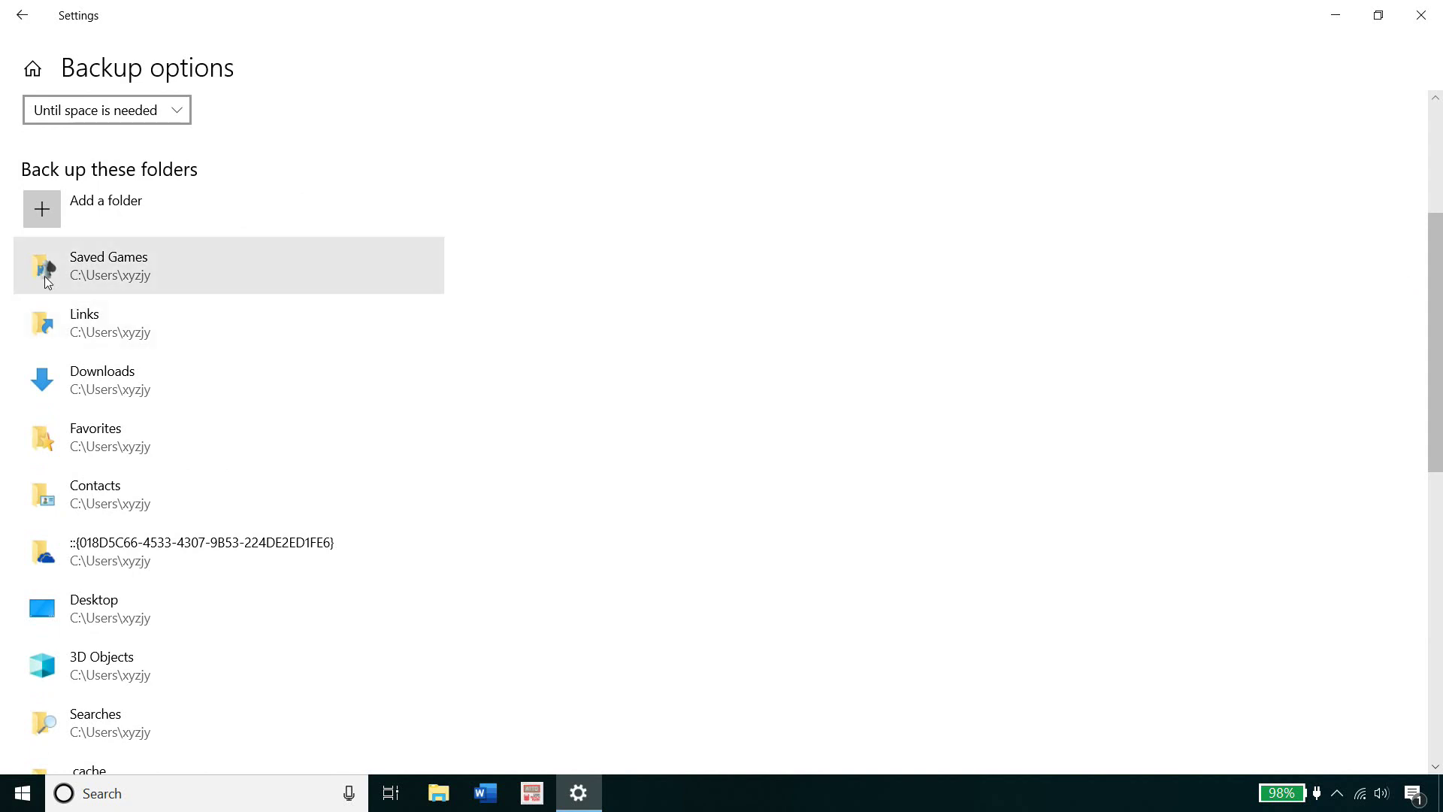
pyautogui.click(30, 224)
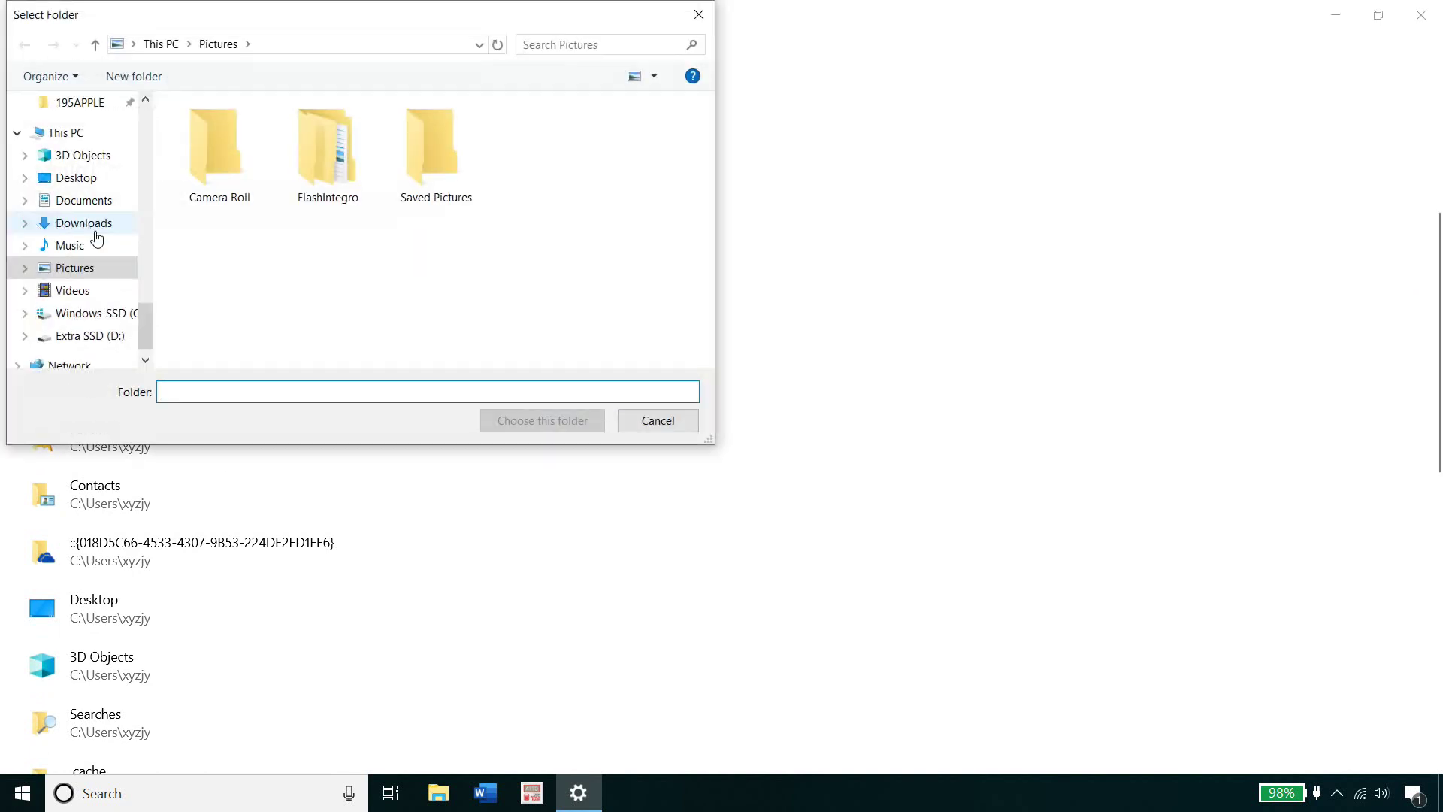
pyautogui.click(65, 226)
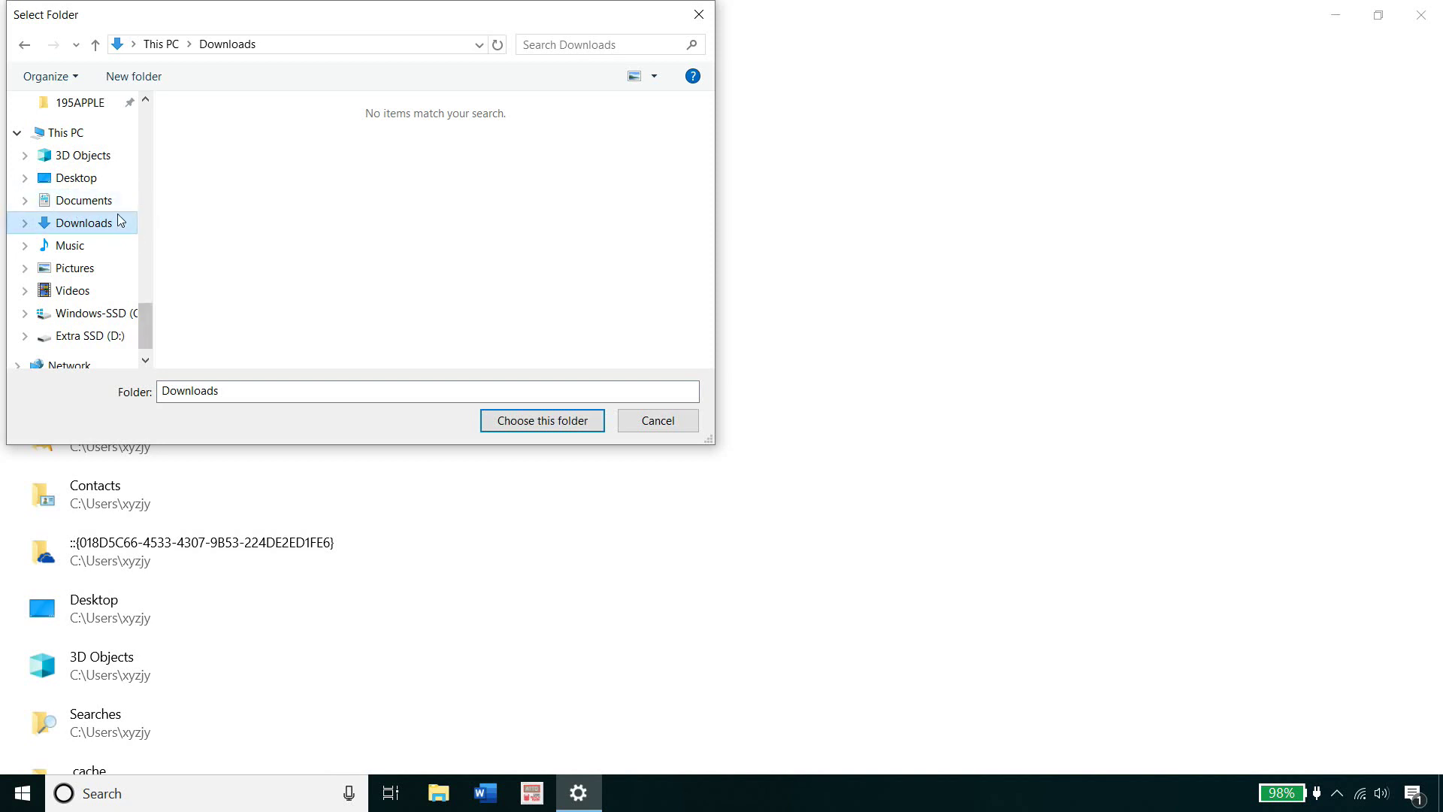
pyautogui.click(693, 423)
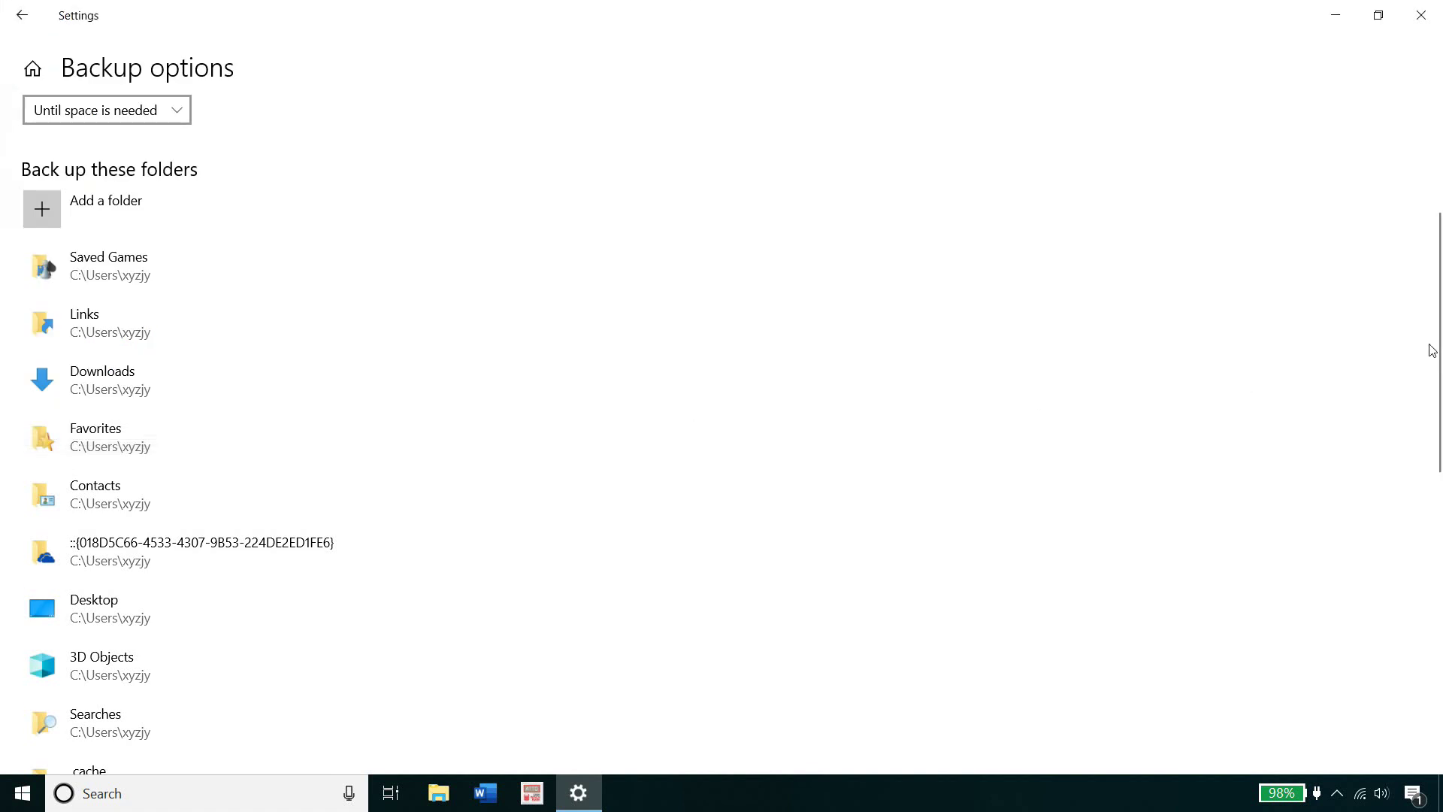
# - Add the 3D Objects folder to the folders excluded from backup
pyautogui.moveTo(1441, 340); pyautogui.dragTo(1441, 628)
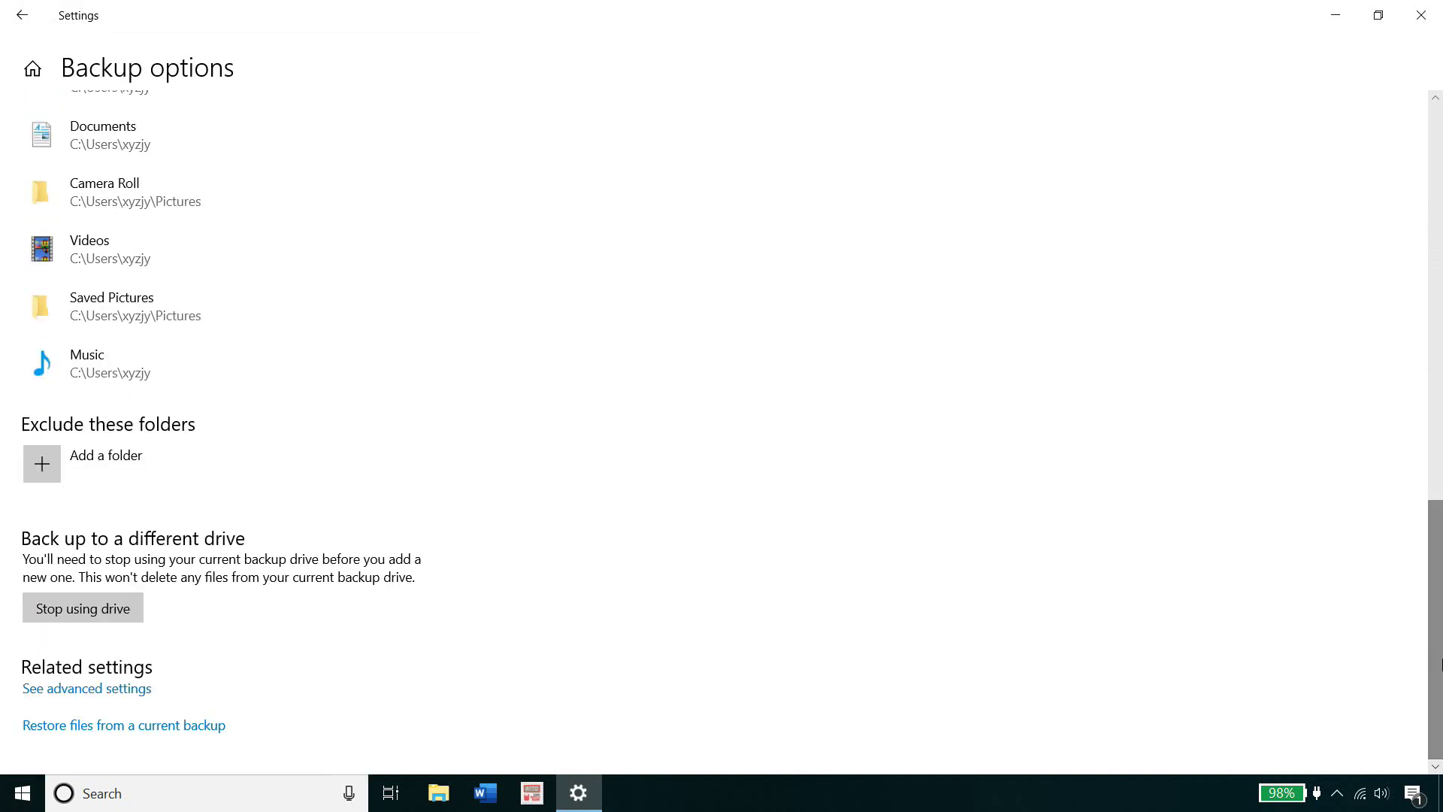
pyautogui.click(45, 476)
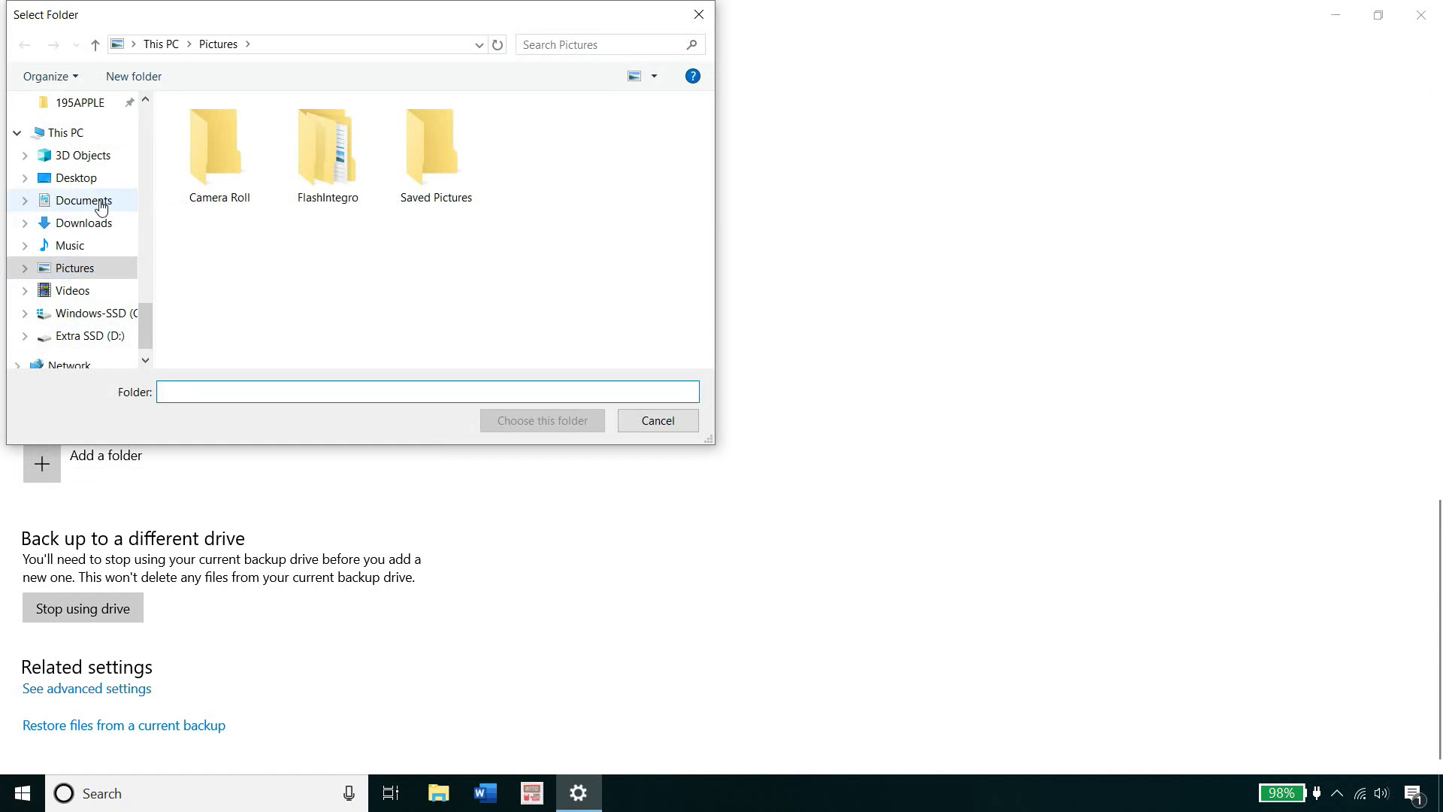
pyautogui.click(109, 159)
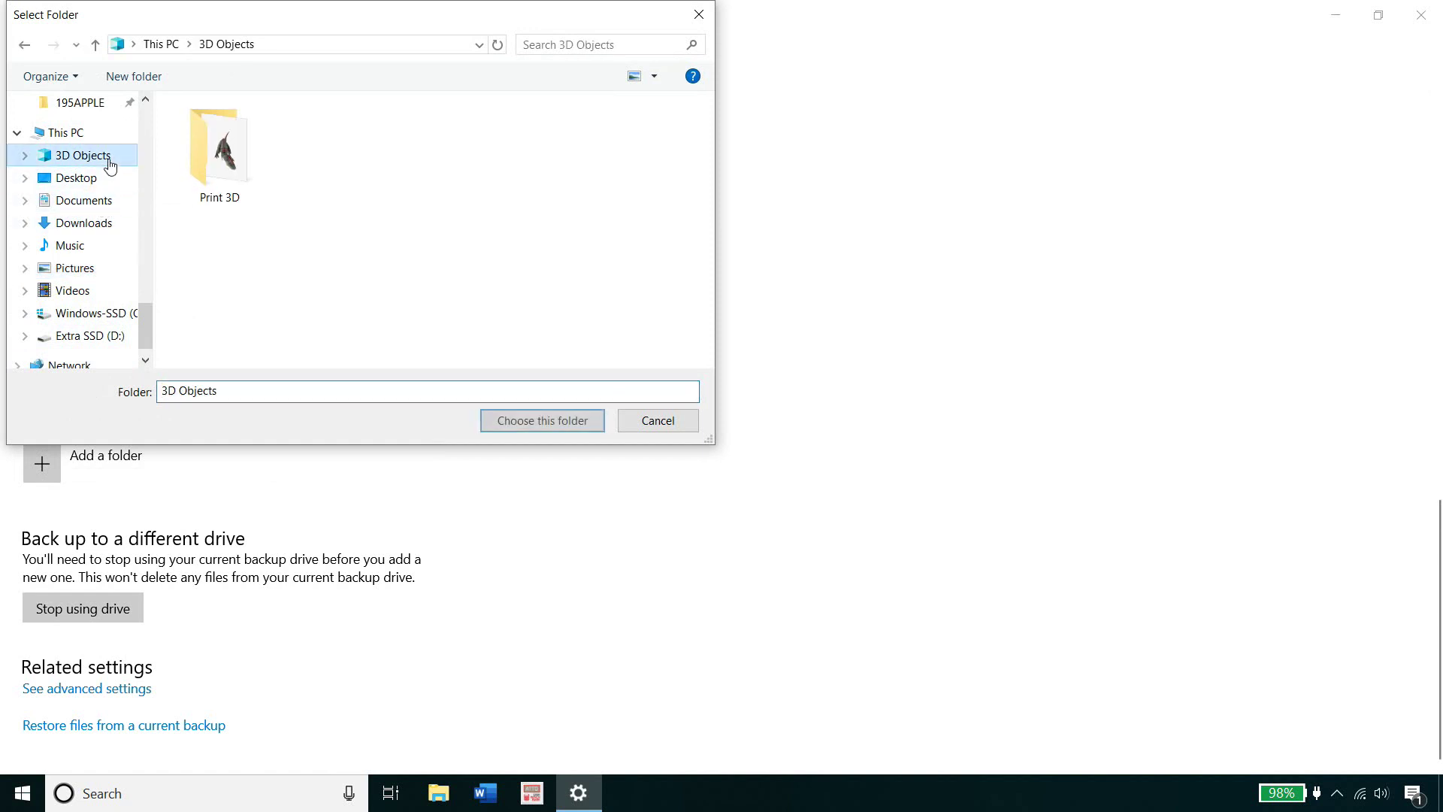
pyautogui.click(594, 423)
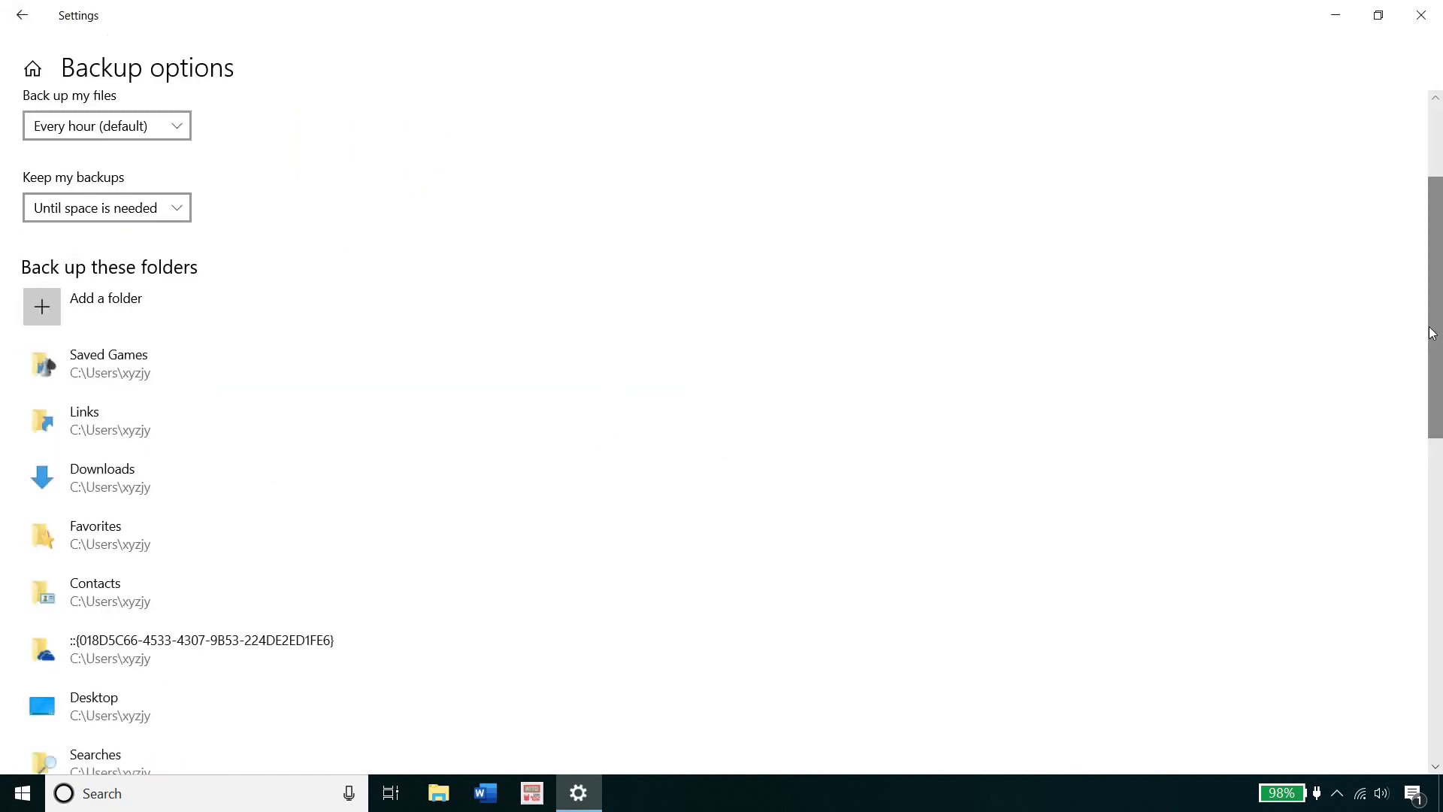
pyautogui.moveTo(1432, 333); pyautogui.dragTo(1424, 594)
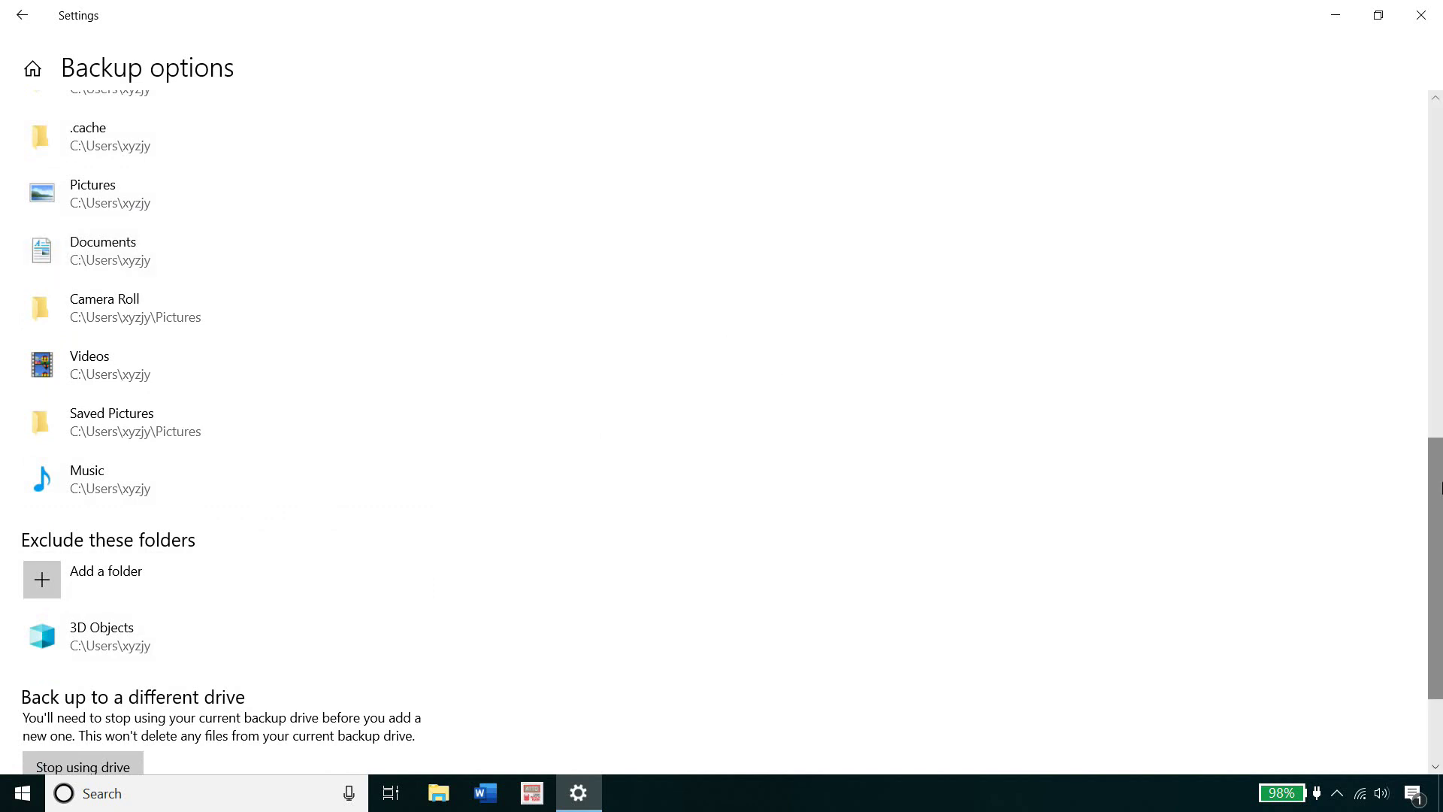
pyautogui.moveTo(1439, 487); pyautogui.dragTo(678, 244)
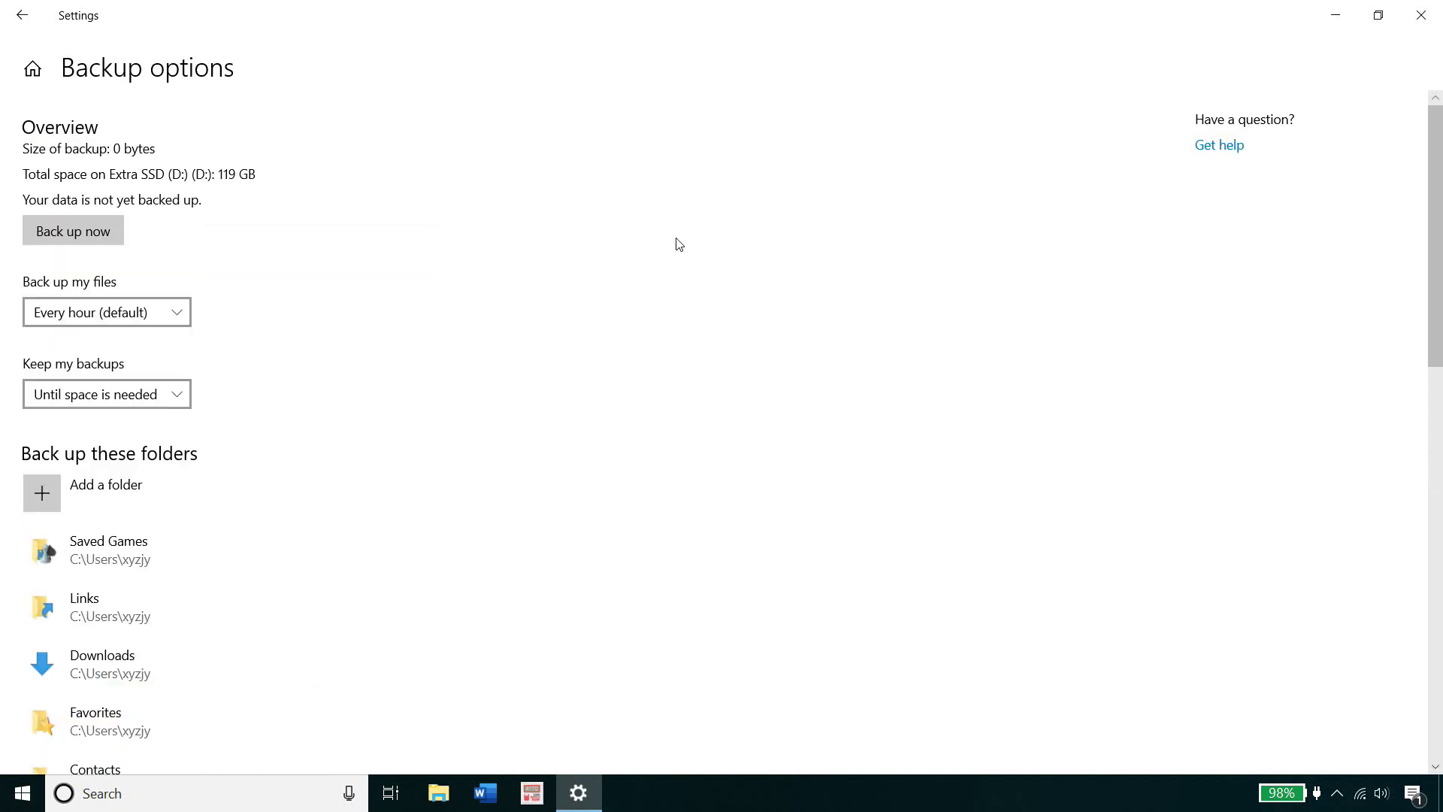
# - Run a backup now, saving 11.9 GB to Extra SSD (D:)
pyautogui.click(116, 240)
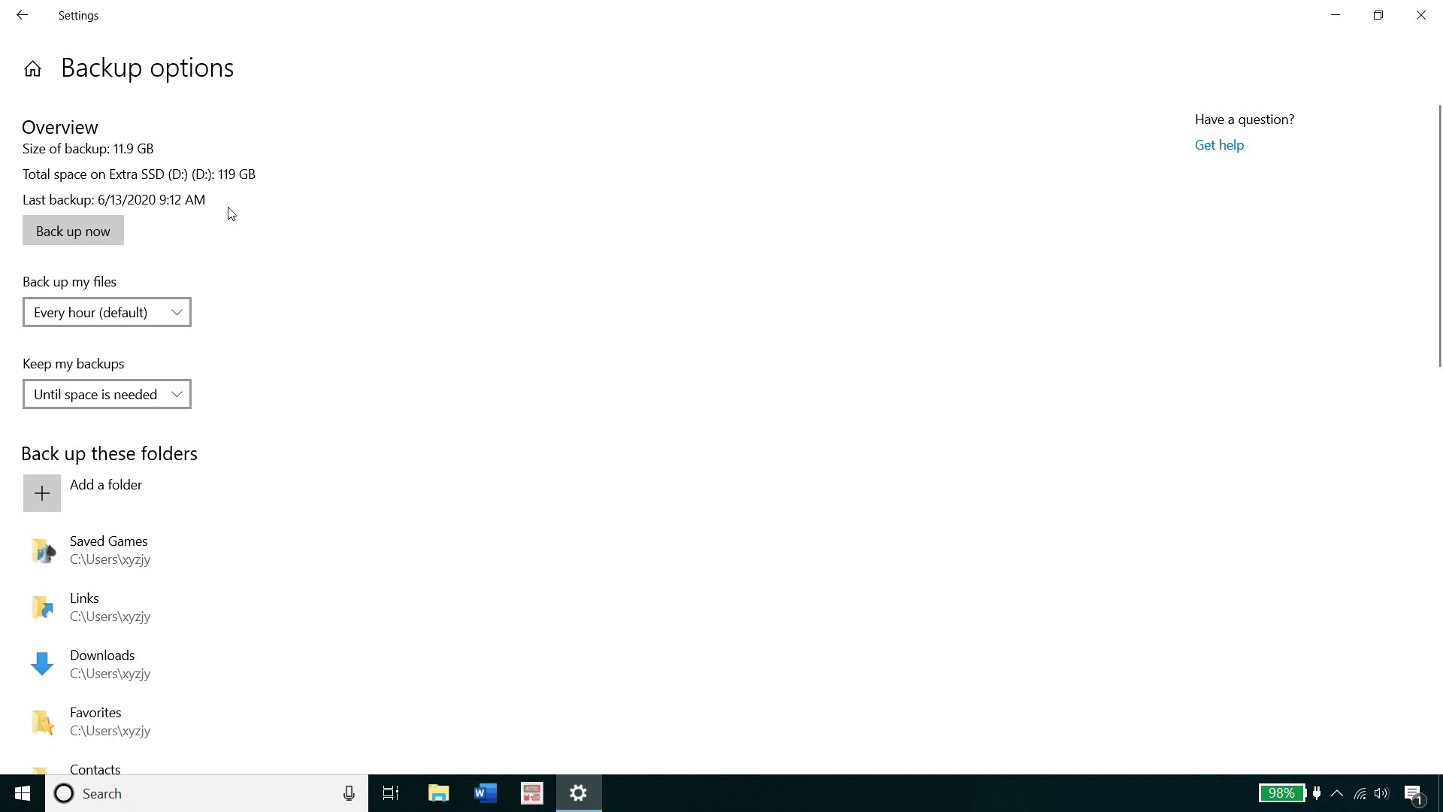
# - Open This PC in File Explorer and open the Extra SSD (D:) drive
pyautogui.click(22, 793)
pyautogui.write('this')
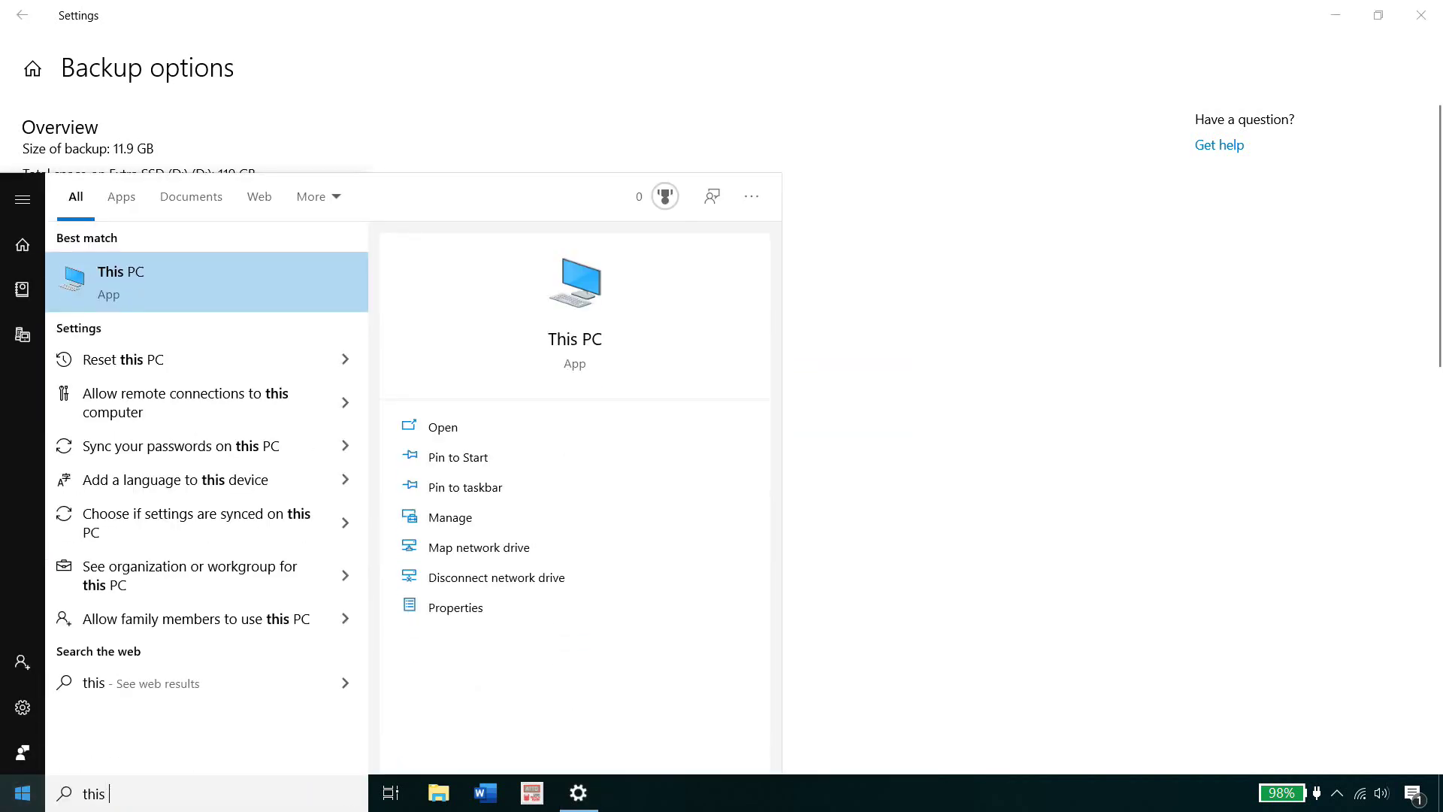
pyautogui.click(273, 284)
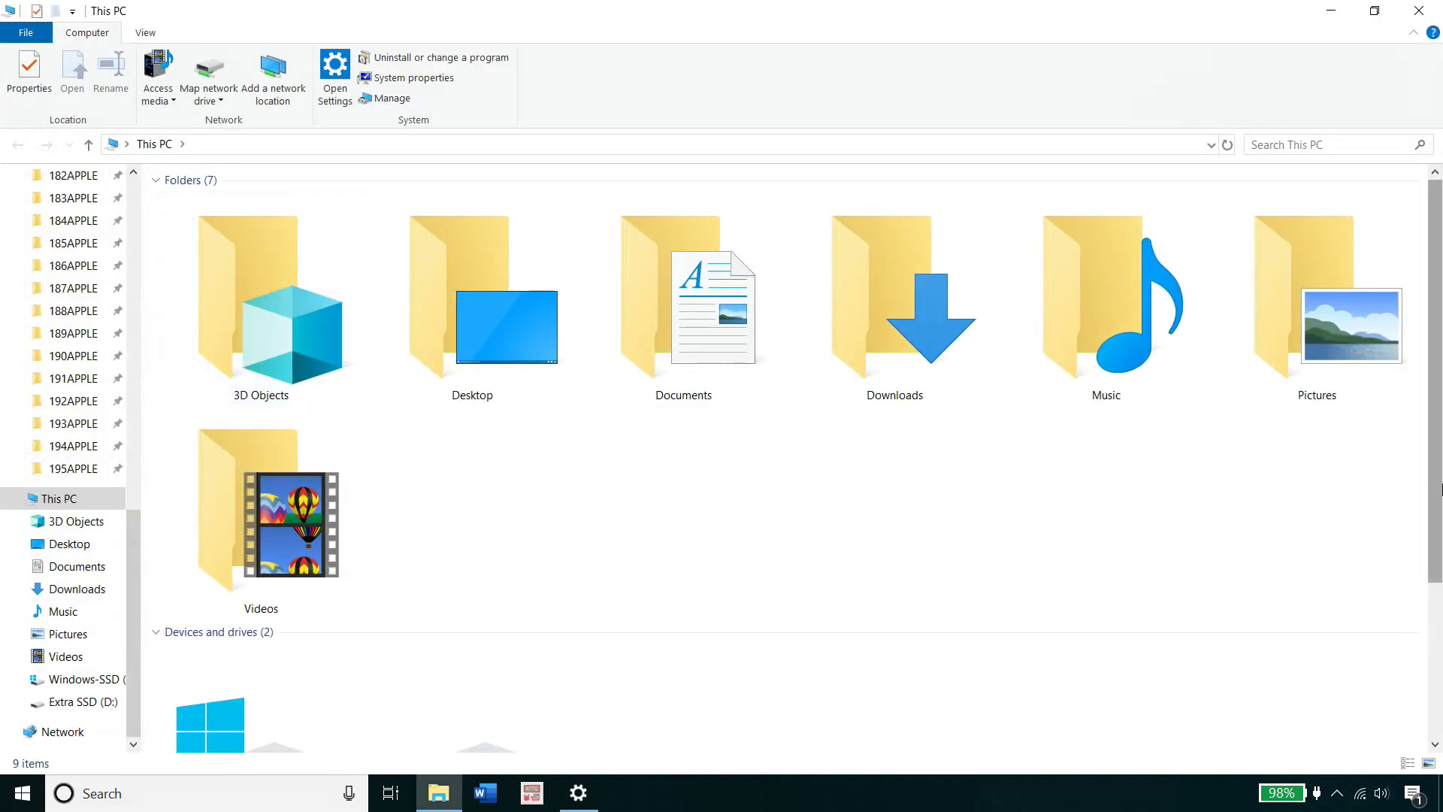
pyautogui.scroll(-2, 797, 624)
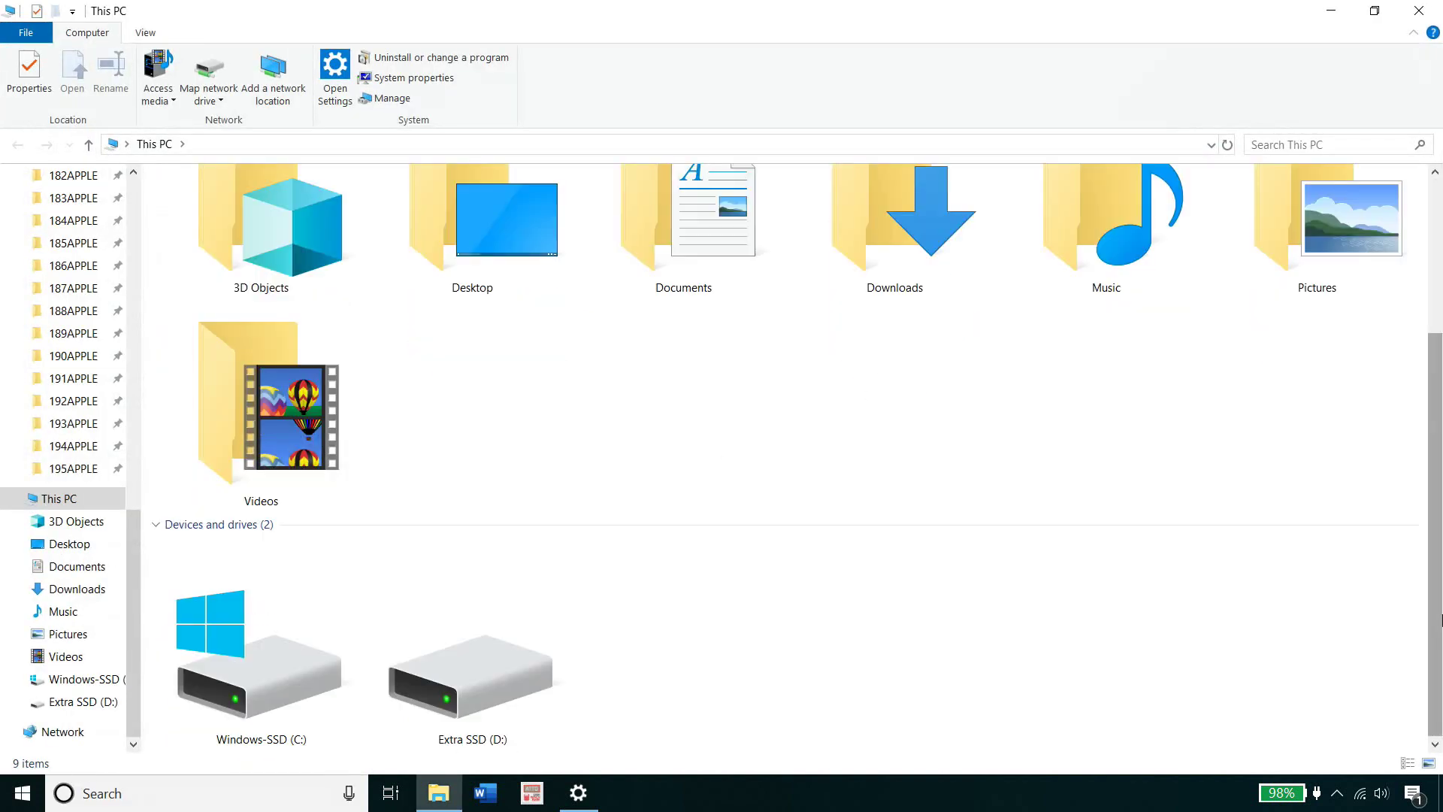
pyautogui.click(532, 636)
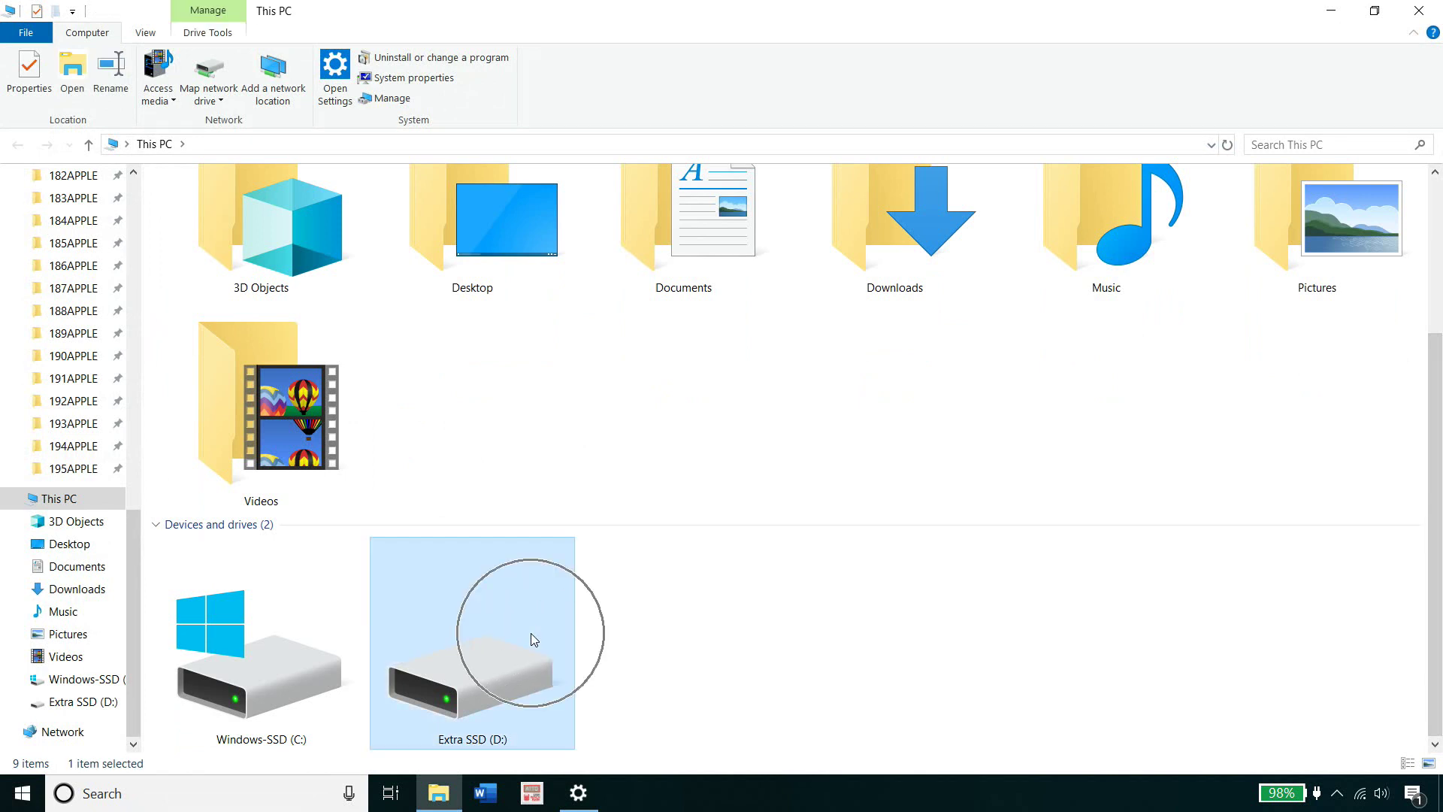
pyautogui.doubleClick(532, 638)
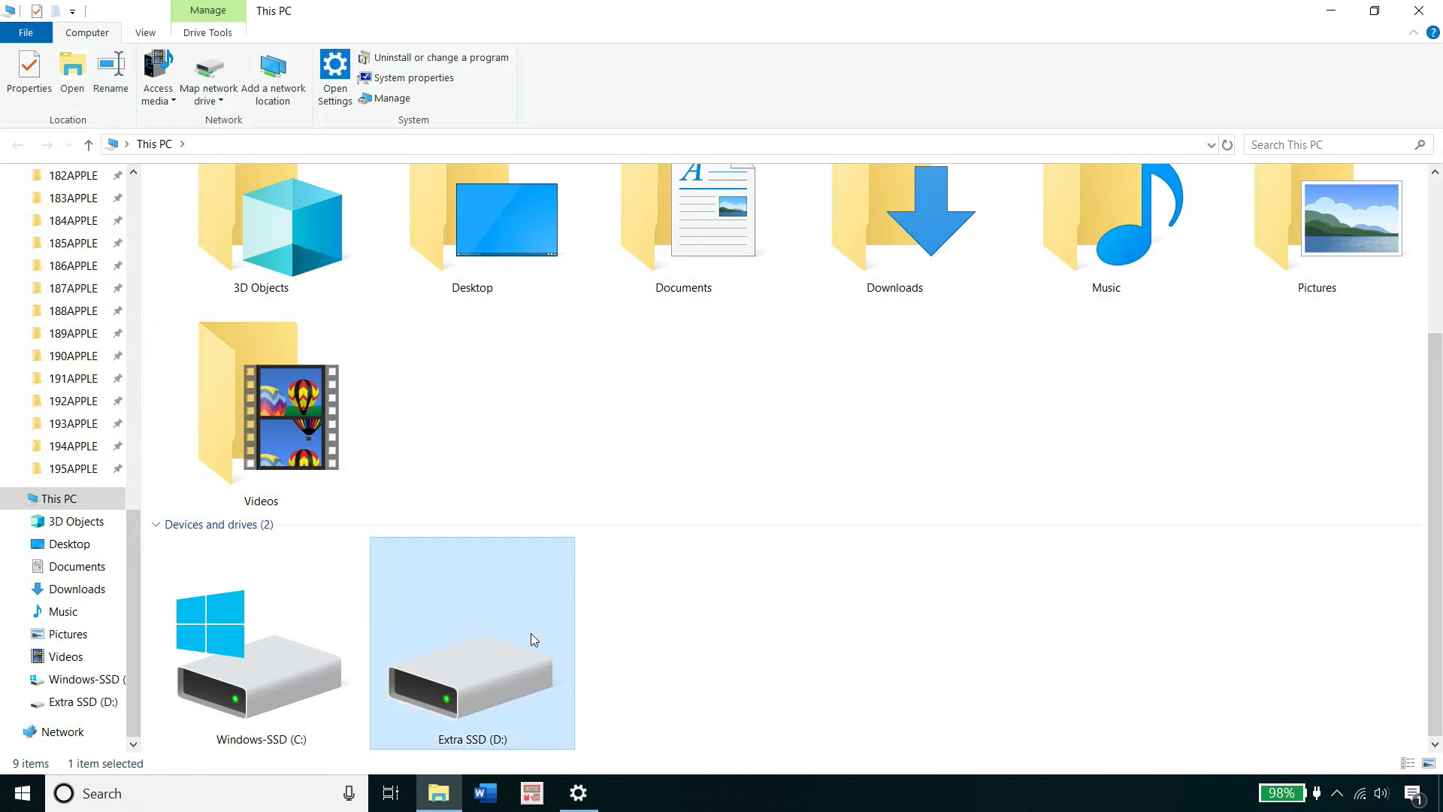
# - Browse FileHistory > user > laptop > Data > C > Users to the backed-up user folder
pyautogui.click(218, 274)
pyautogui.doubleClick(218, 273)
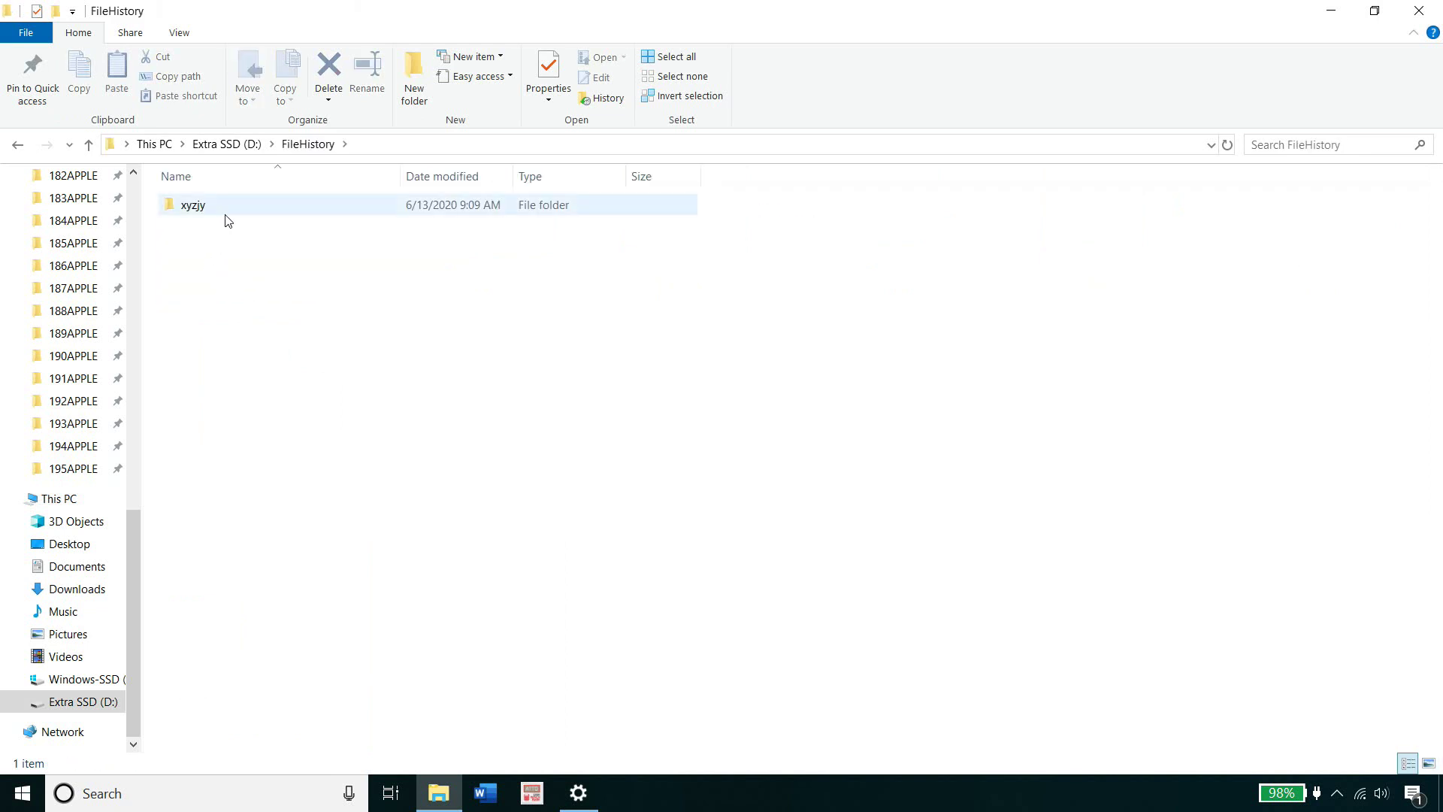
pyautogui.doubleClick(230, 216)
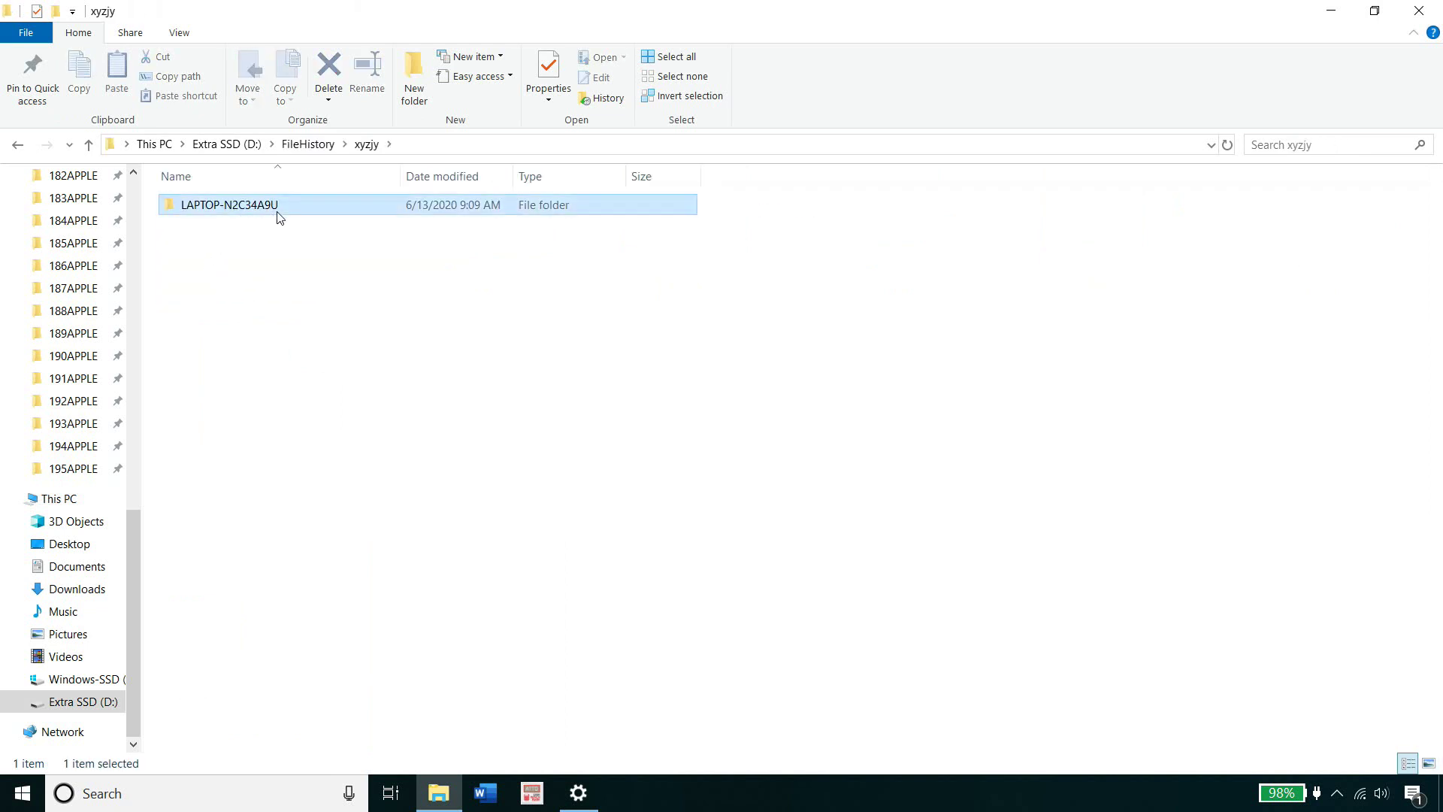
pyautogui.doubleClick(277, 214)
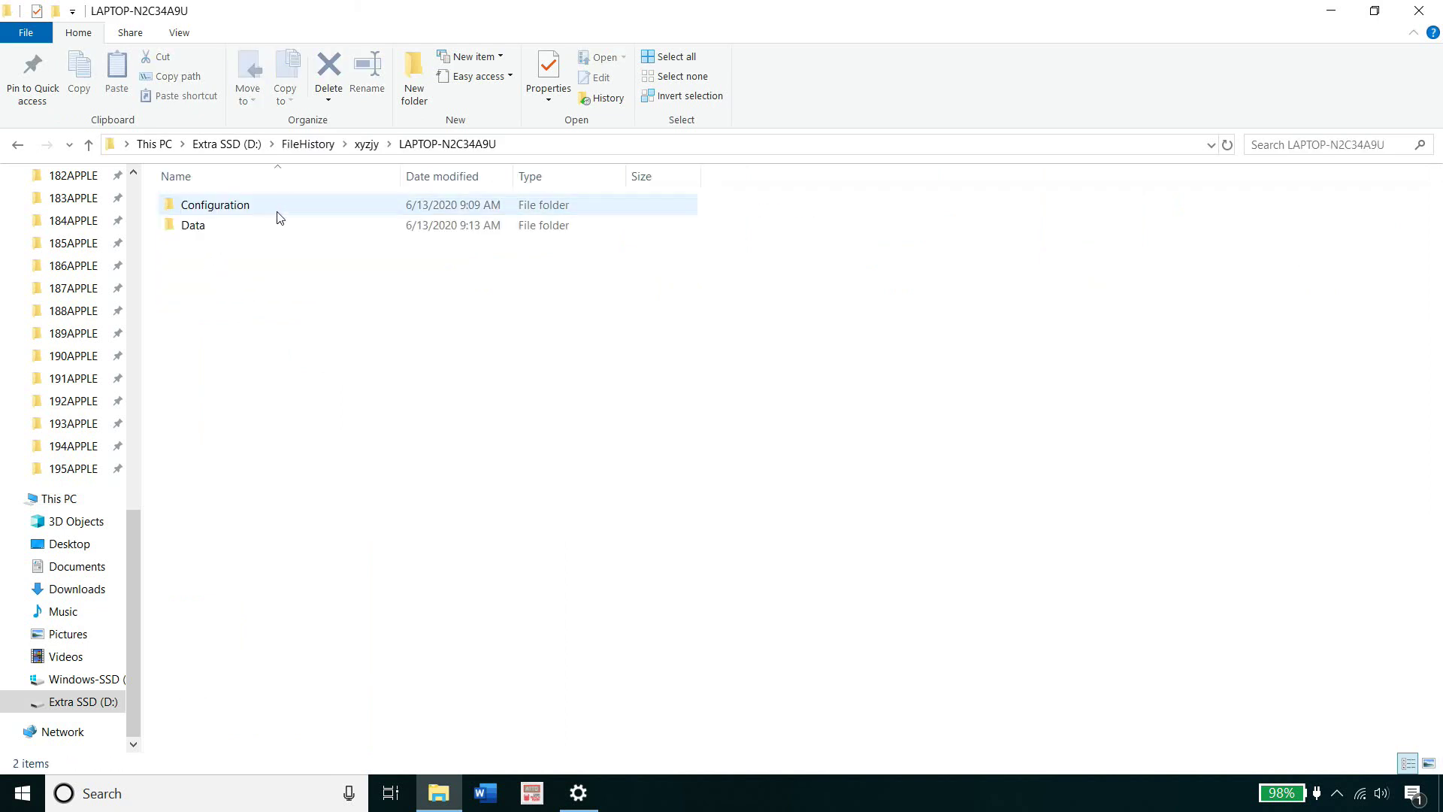
pyautogui.doubleClick(242, 233)
pyautogui.doubleClick(242, 233)
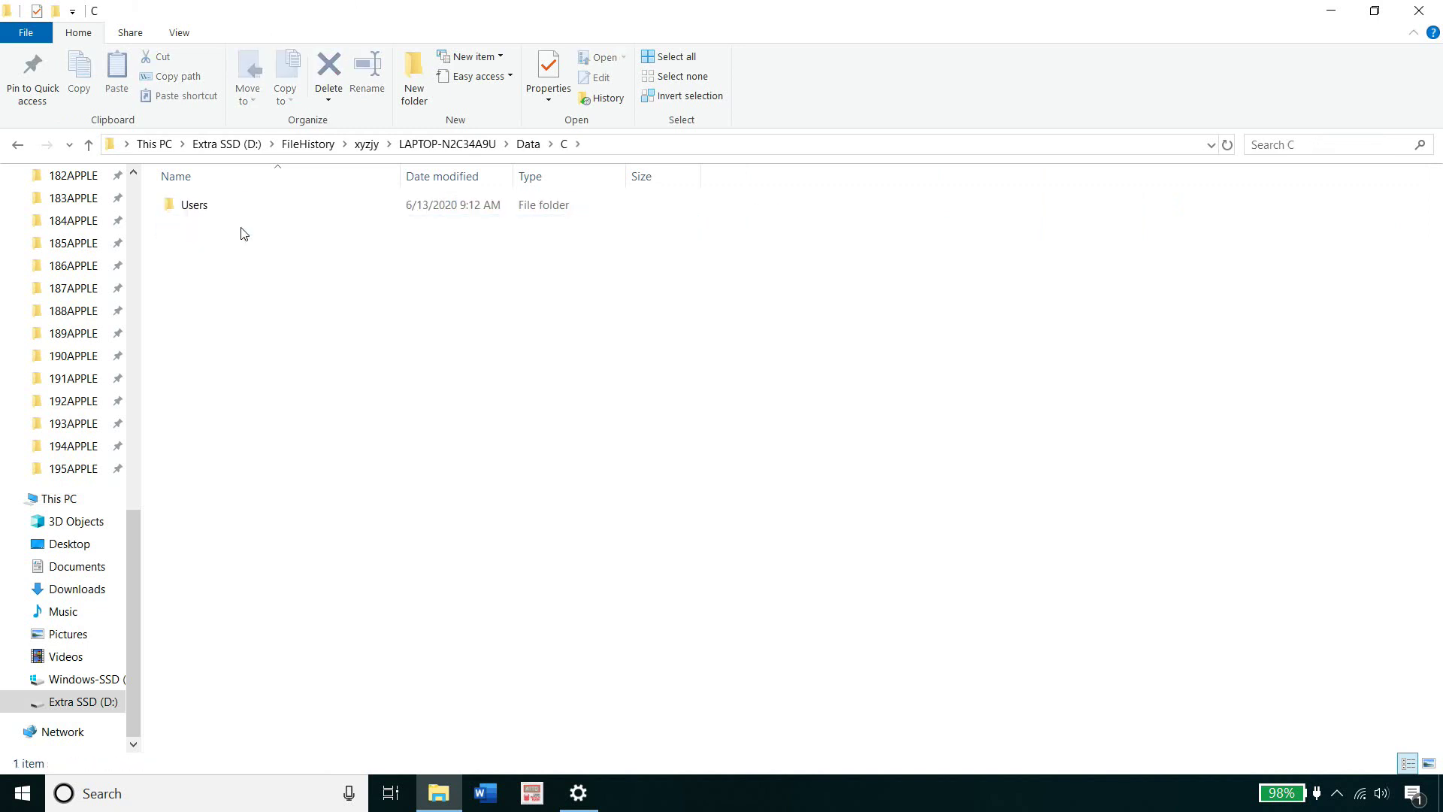
pyautogui.doubleClick(269, 214)
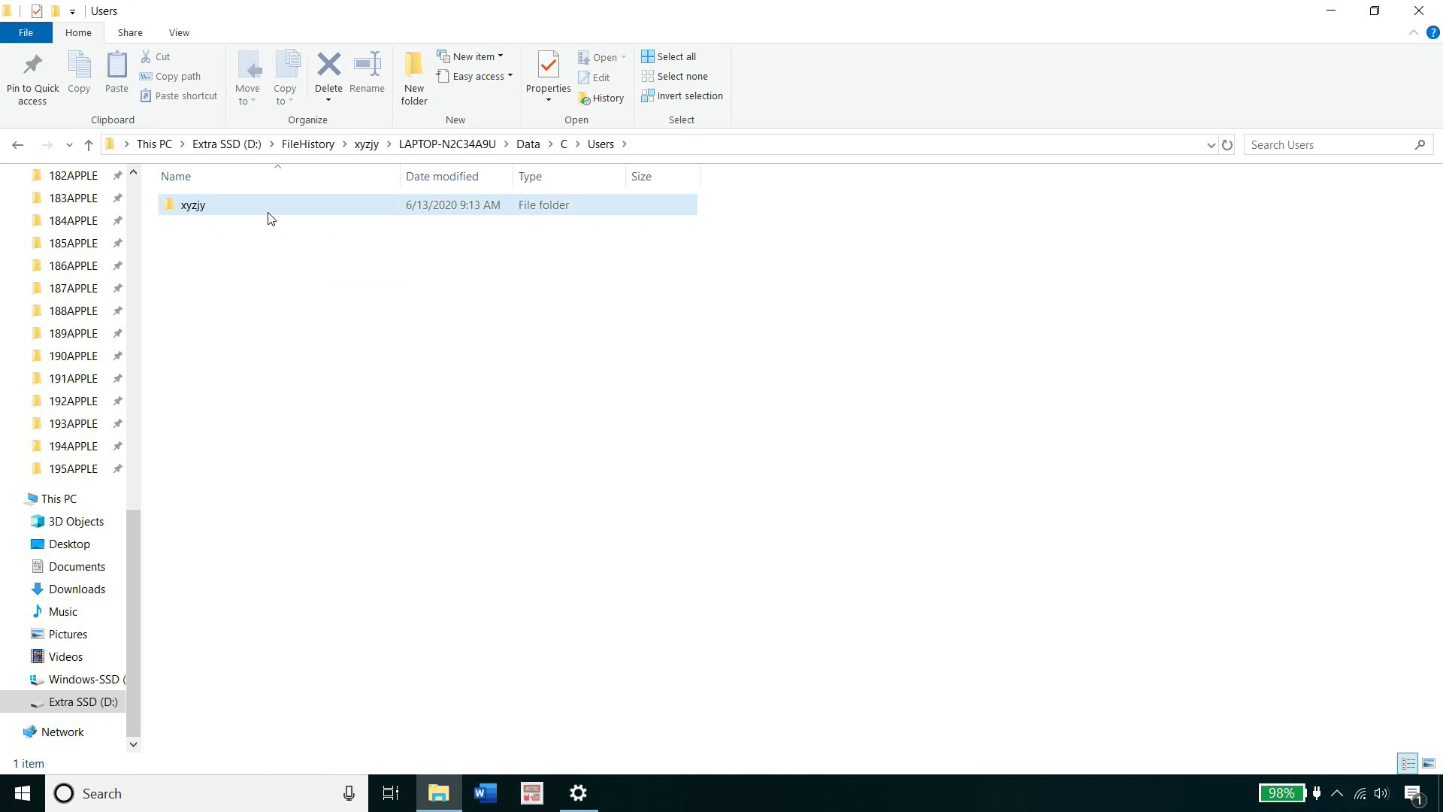
pyautogui.doubleClick(268, 213)
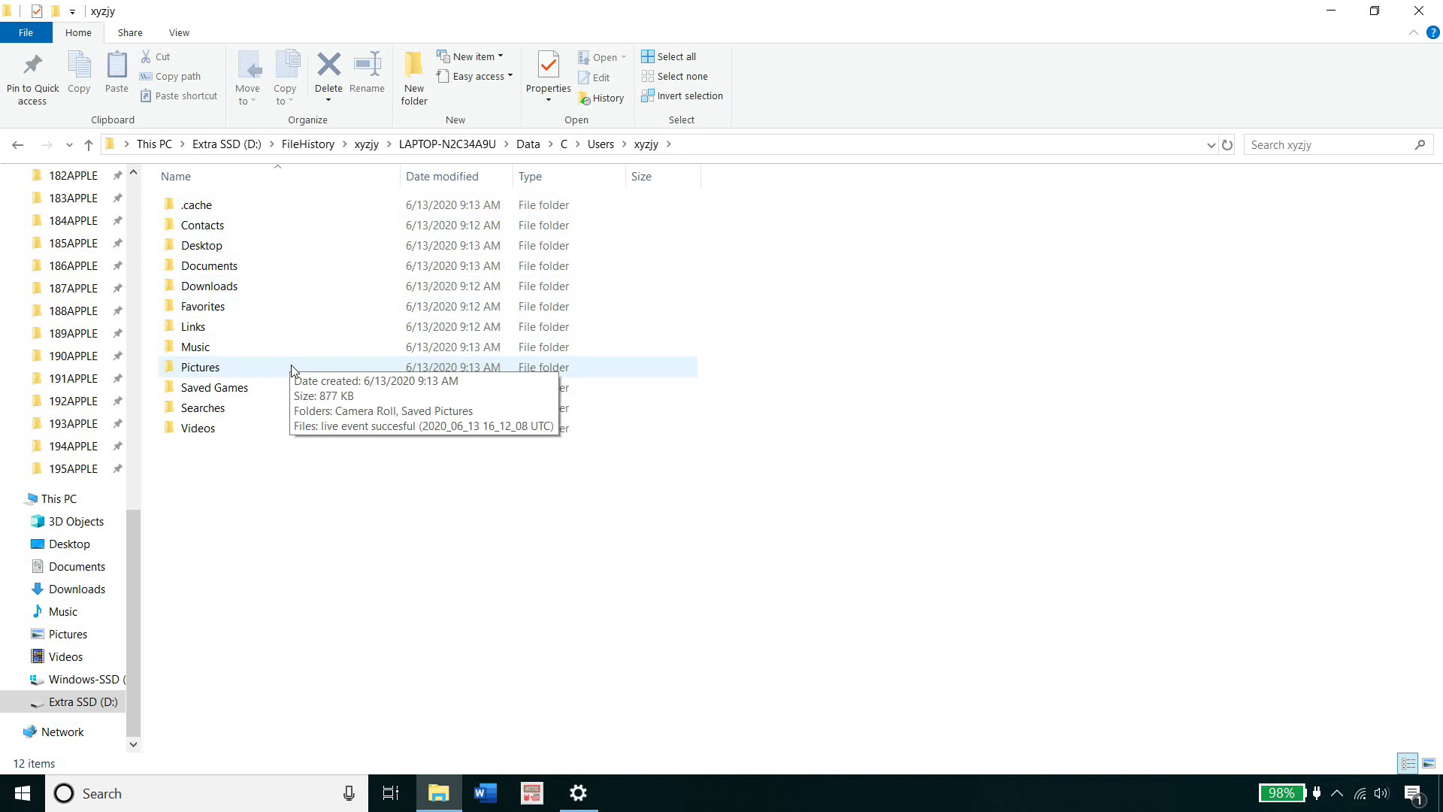
pyautogui.press('ctrl')
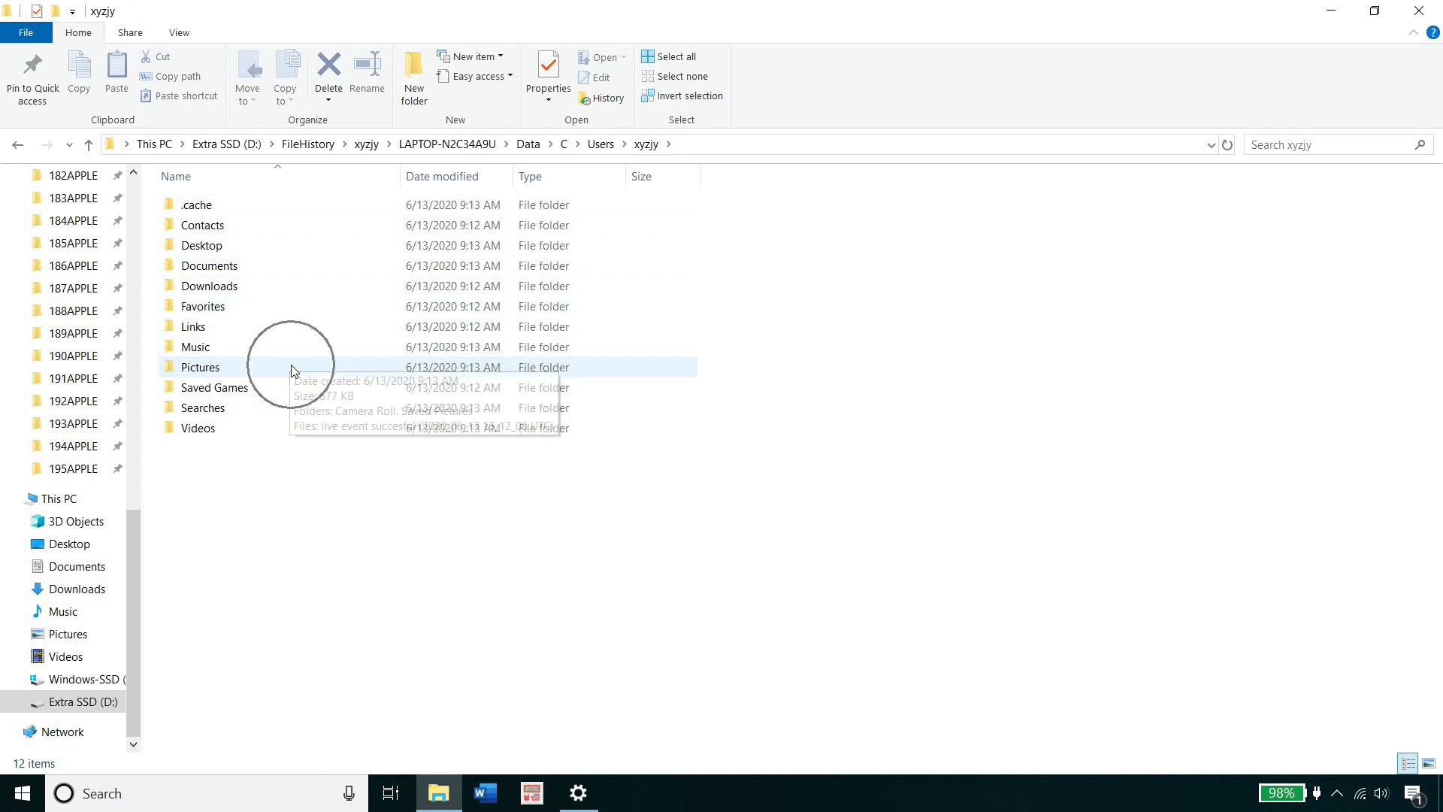
pyautogui.press('ctrl')
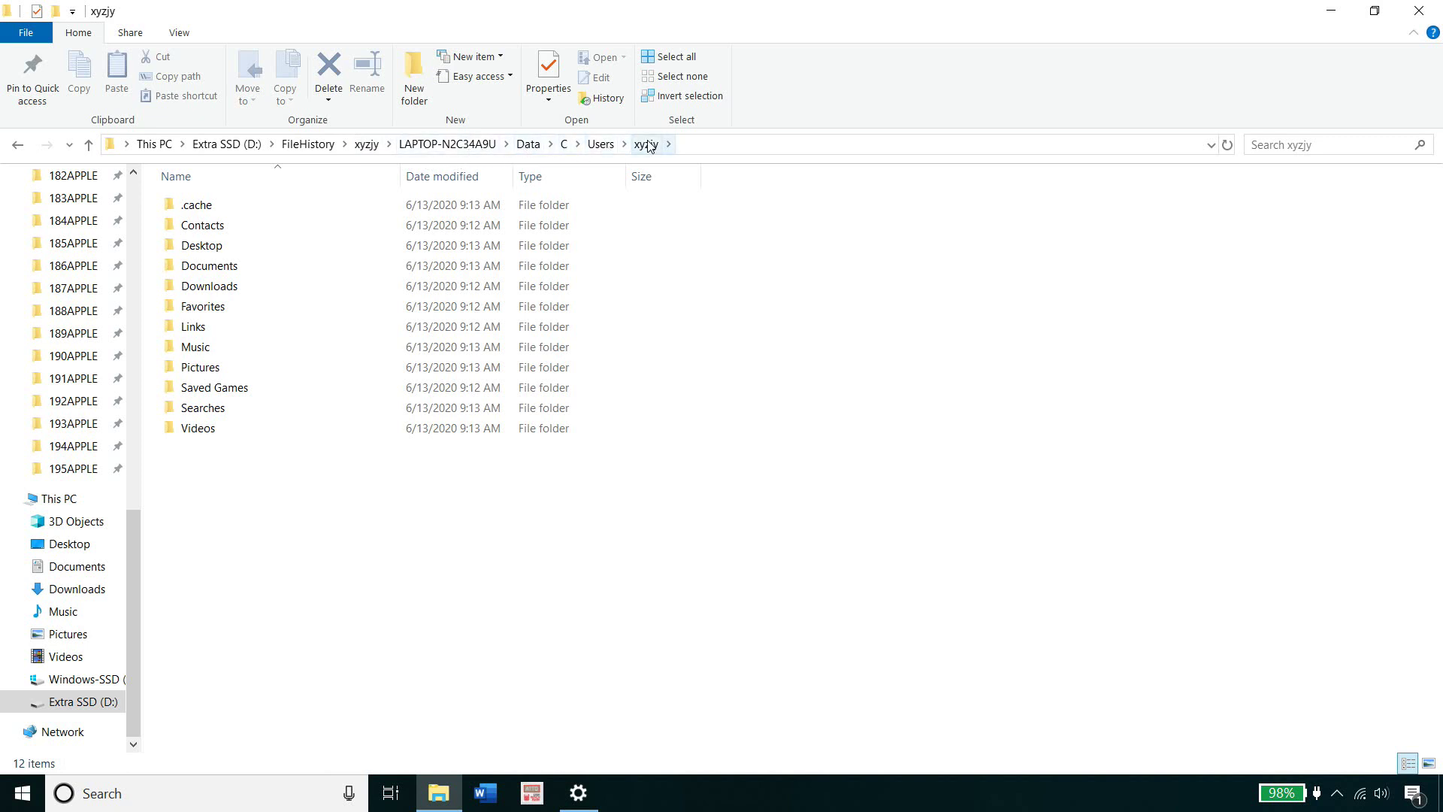
# - Open the backed-up Pictures folder and display its contents as medium icons
pyautogui.doubleClick(229, 370)
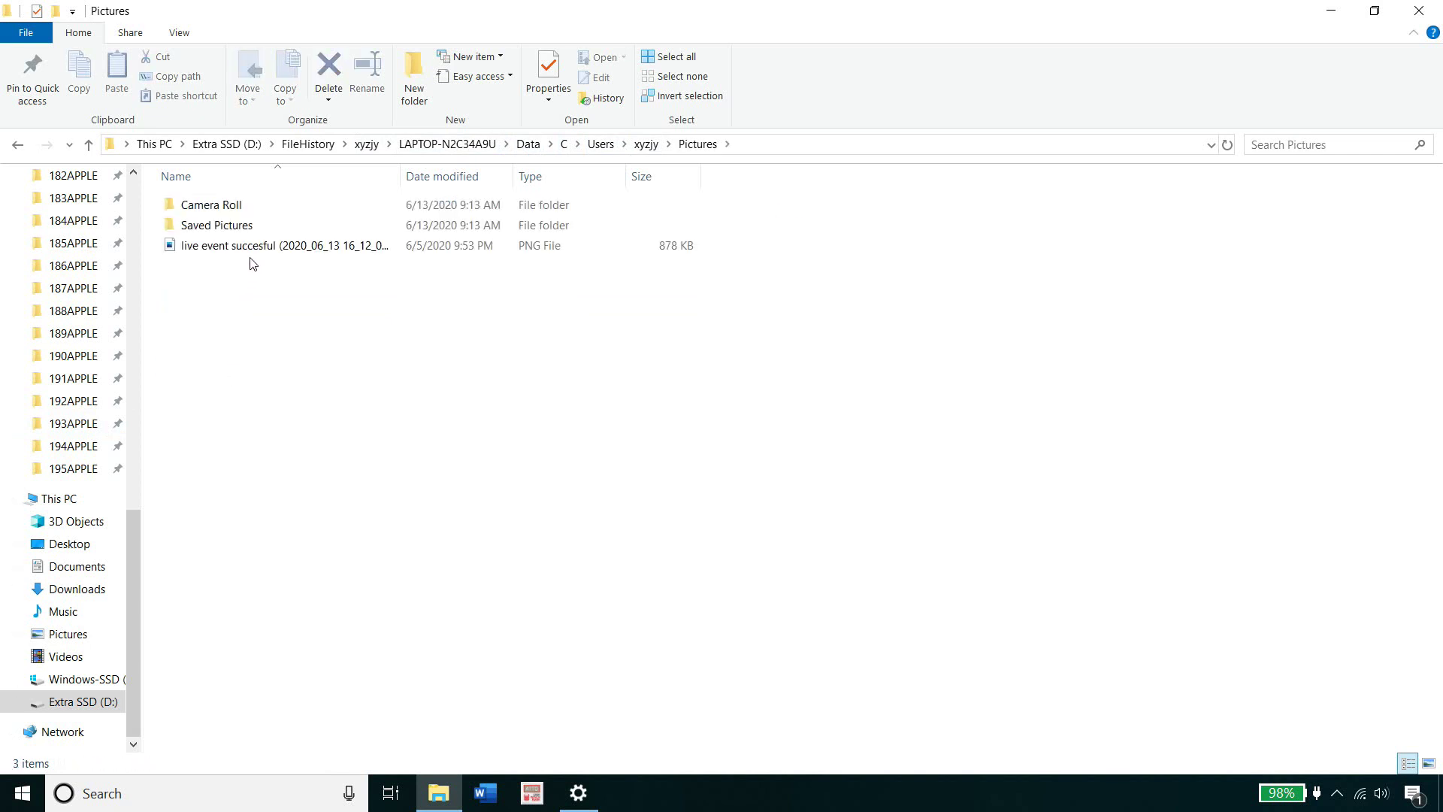
pyautogui.rightClick(252, 263)
pyautogui.moveTo(317, 273)
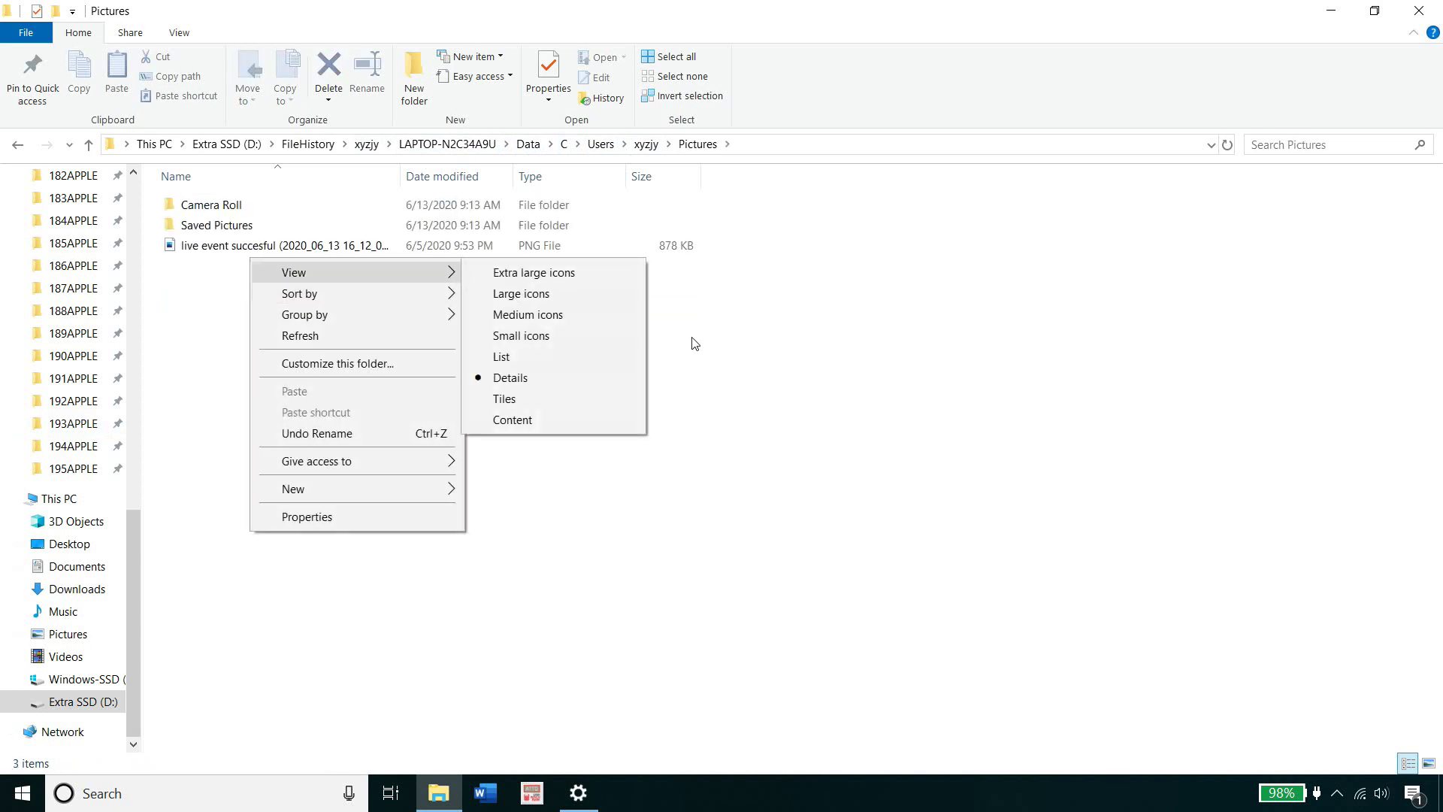
pyautogui.click(625, 321)
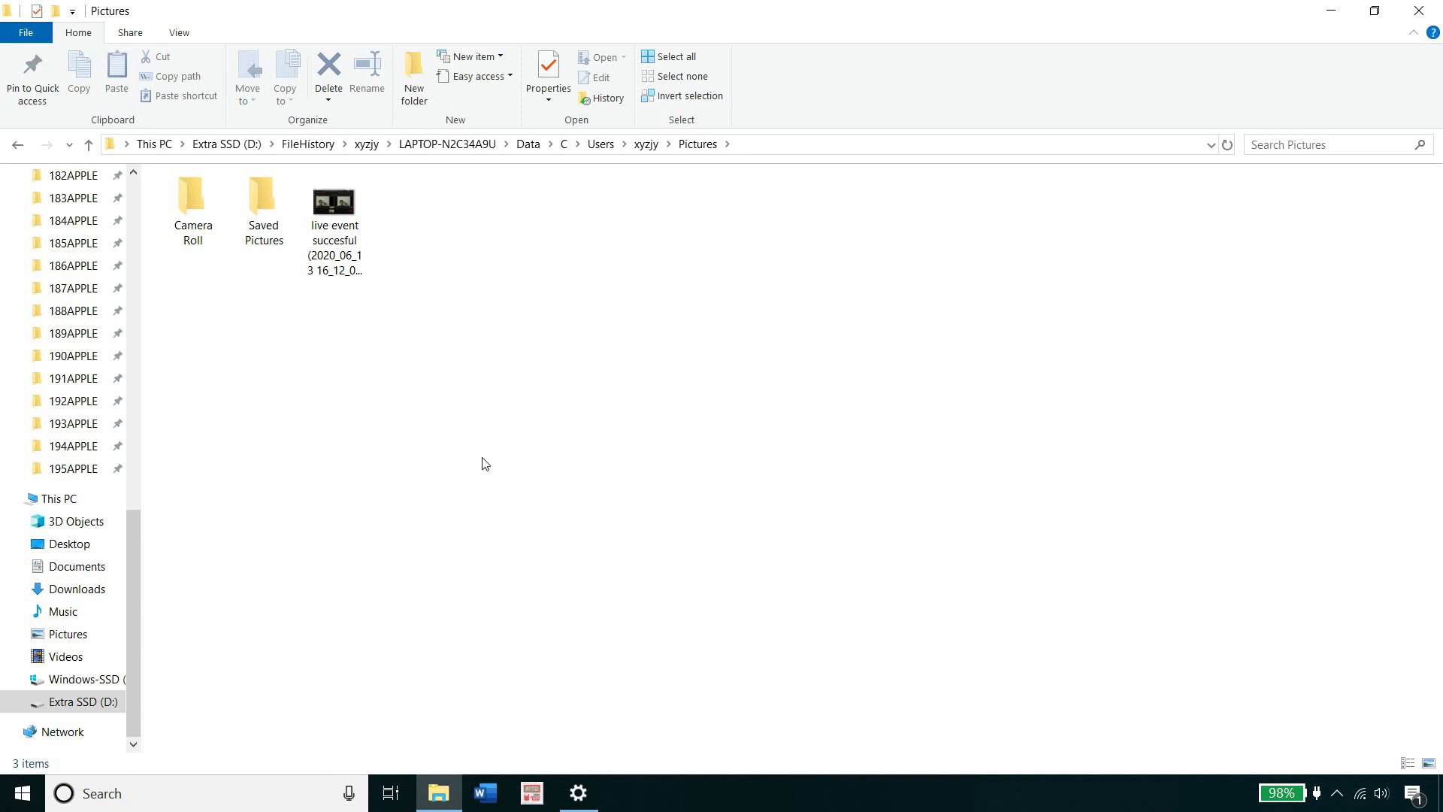
pyautogui.moveTo(591, 808)
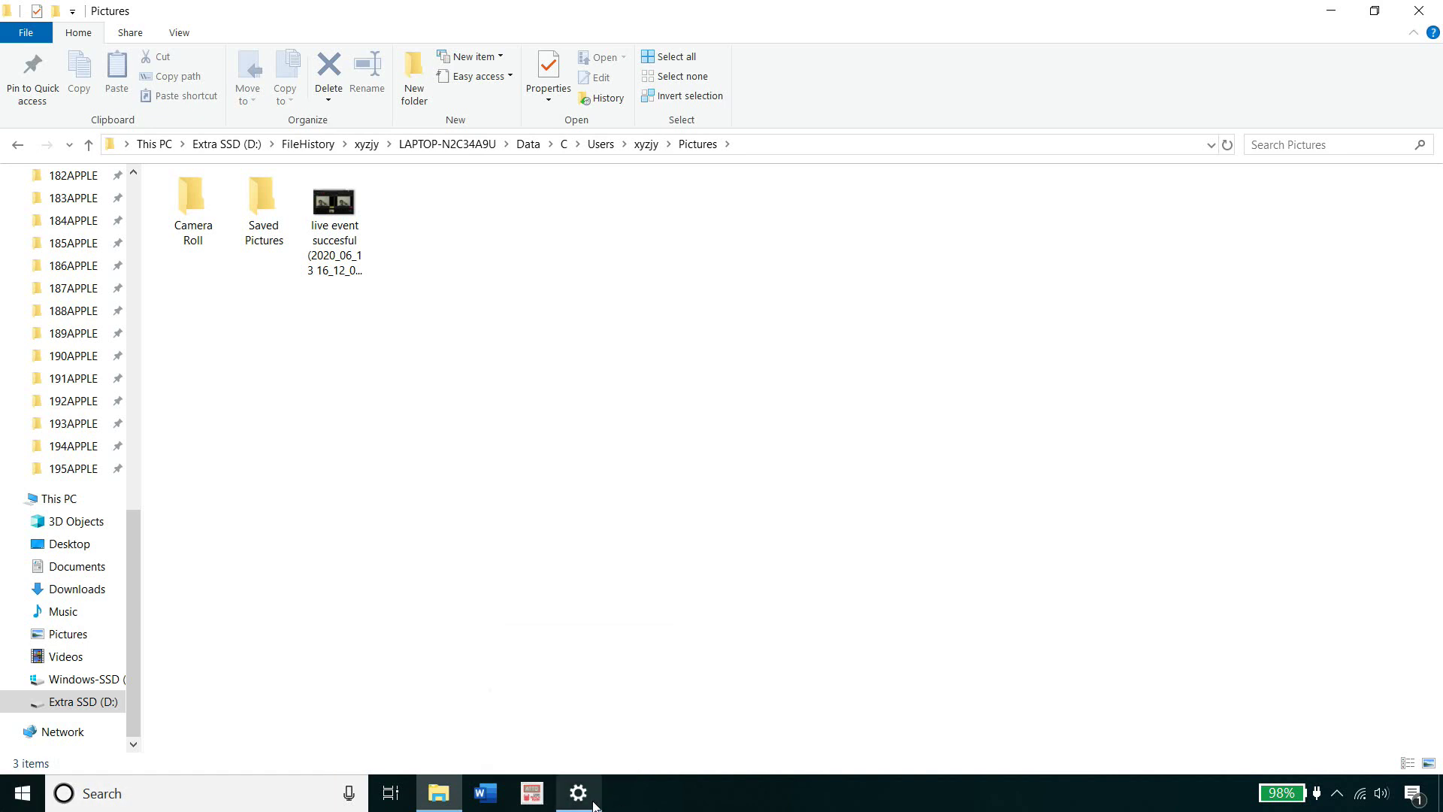
# - Return Settings to the main Backup page, then close Settings and File Explorer
pyautogui.click(578, 793)
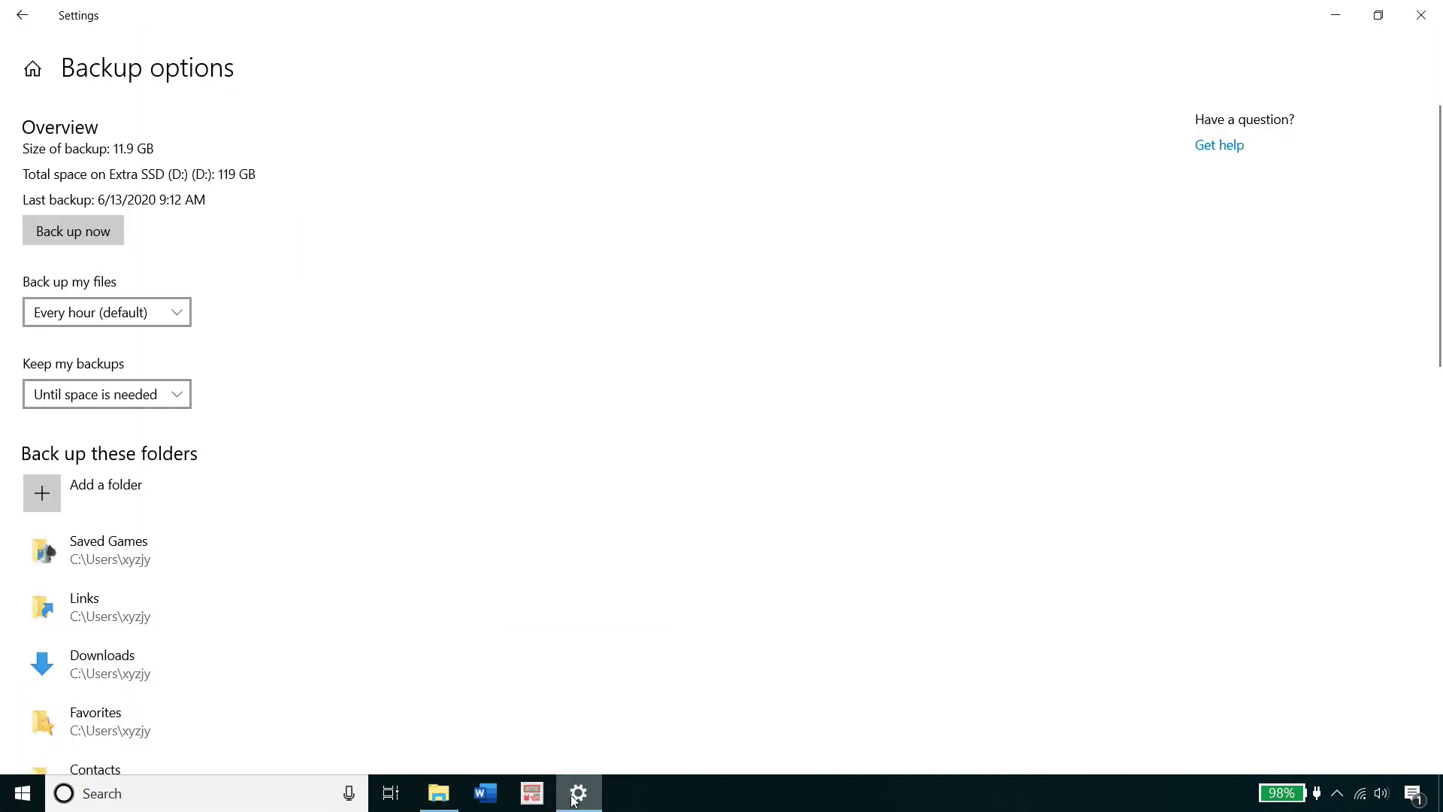
pyautogui.click(22, 15)
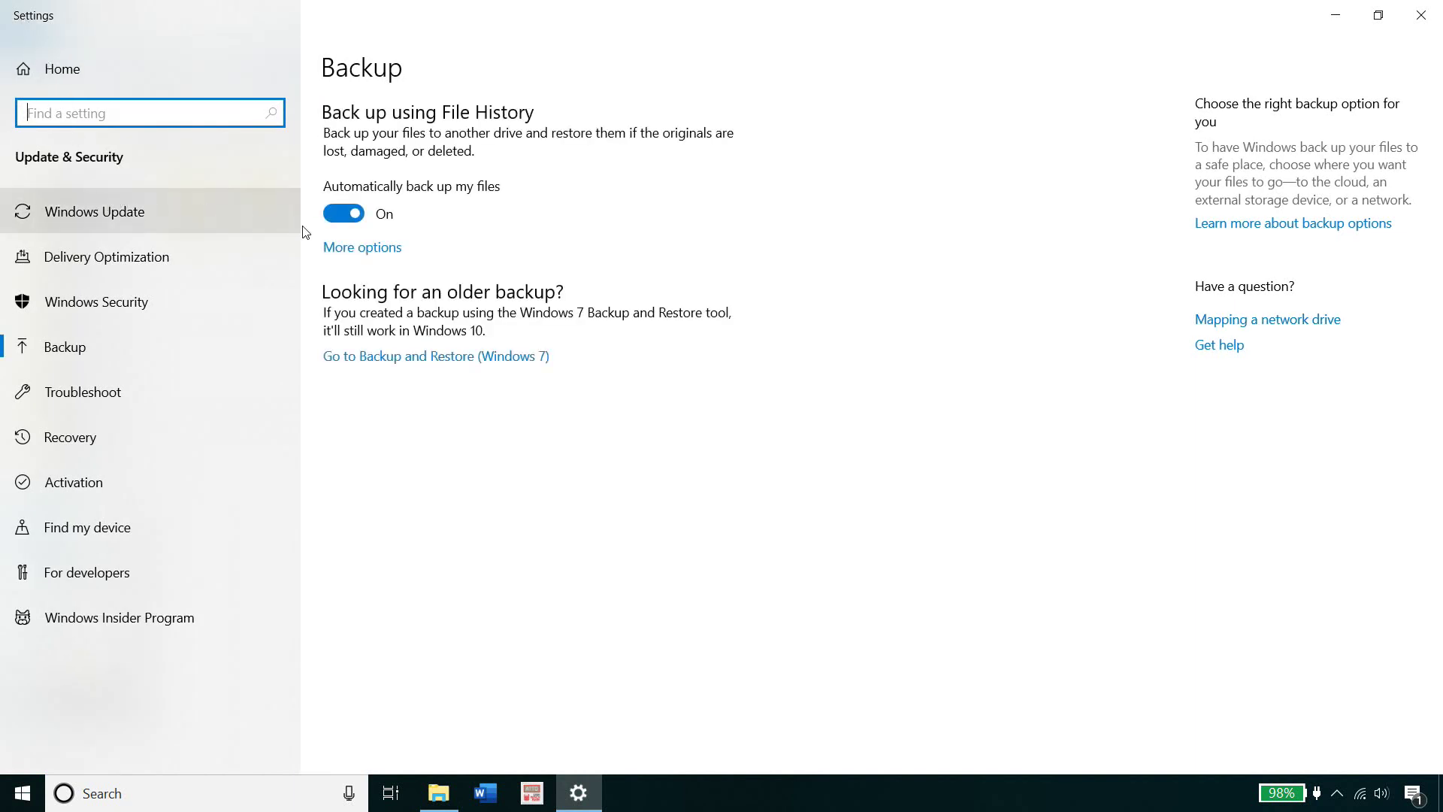
pyautogui.click(1421, 15)
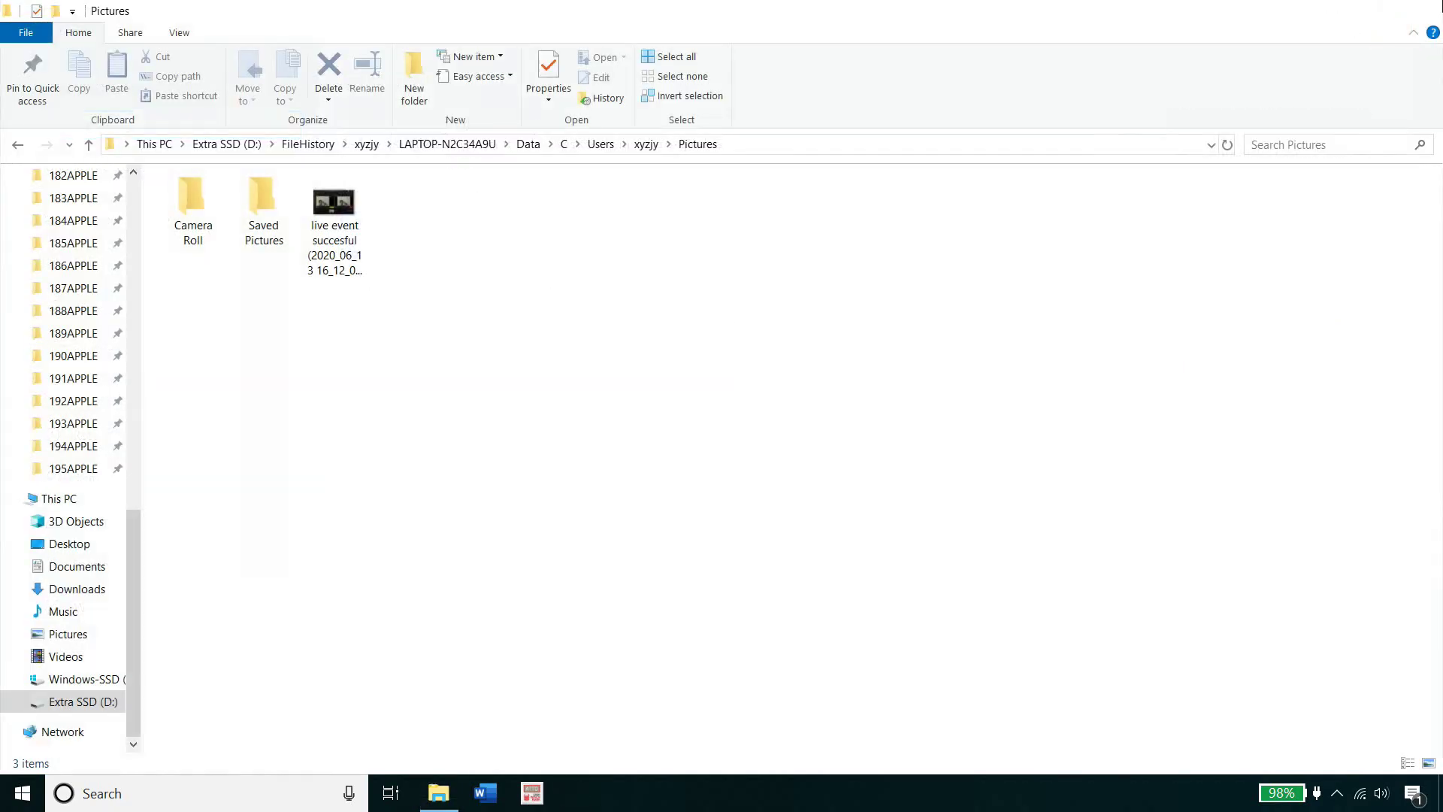
pyautogui.click(1423, 11)
# - Reopen Backup settings by searching 'back' from the Start menu
pyautogui.click(2, 804)
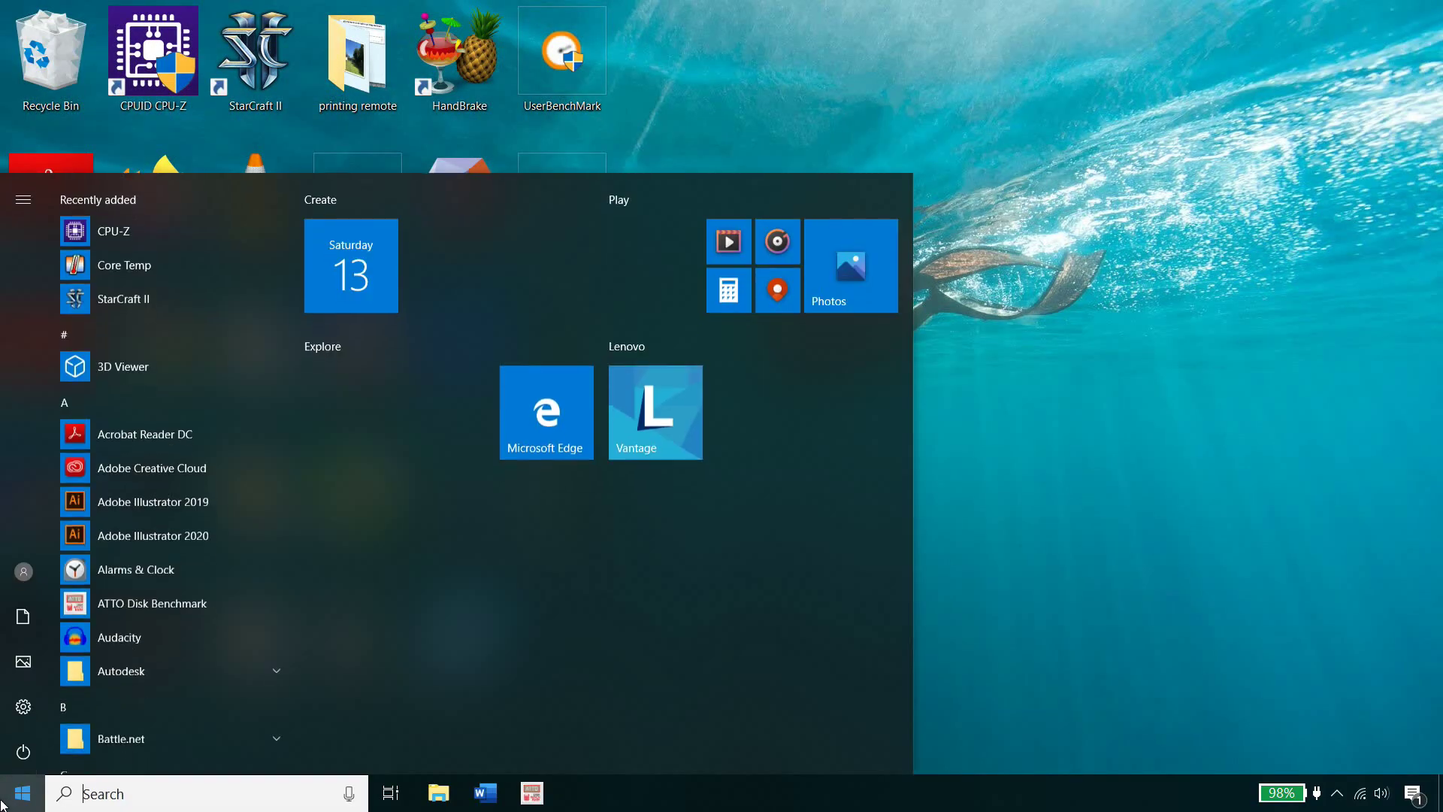
pyautogui.write('back')
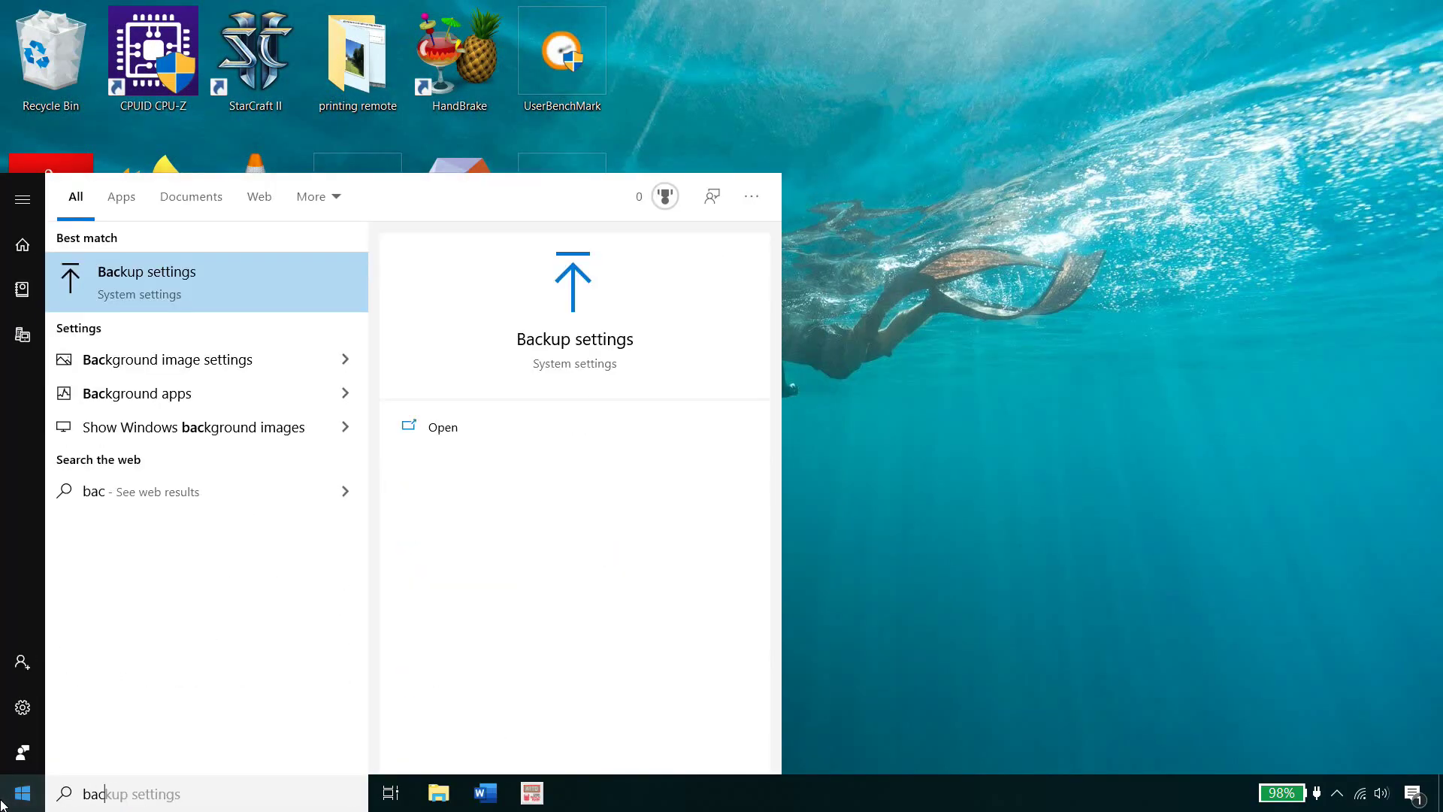
pyautogui.click(253, 266)
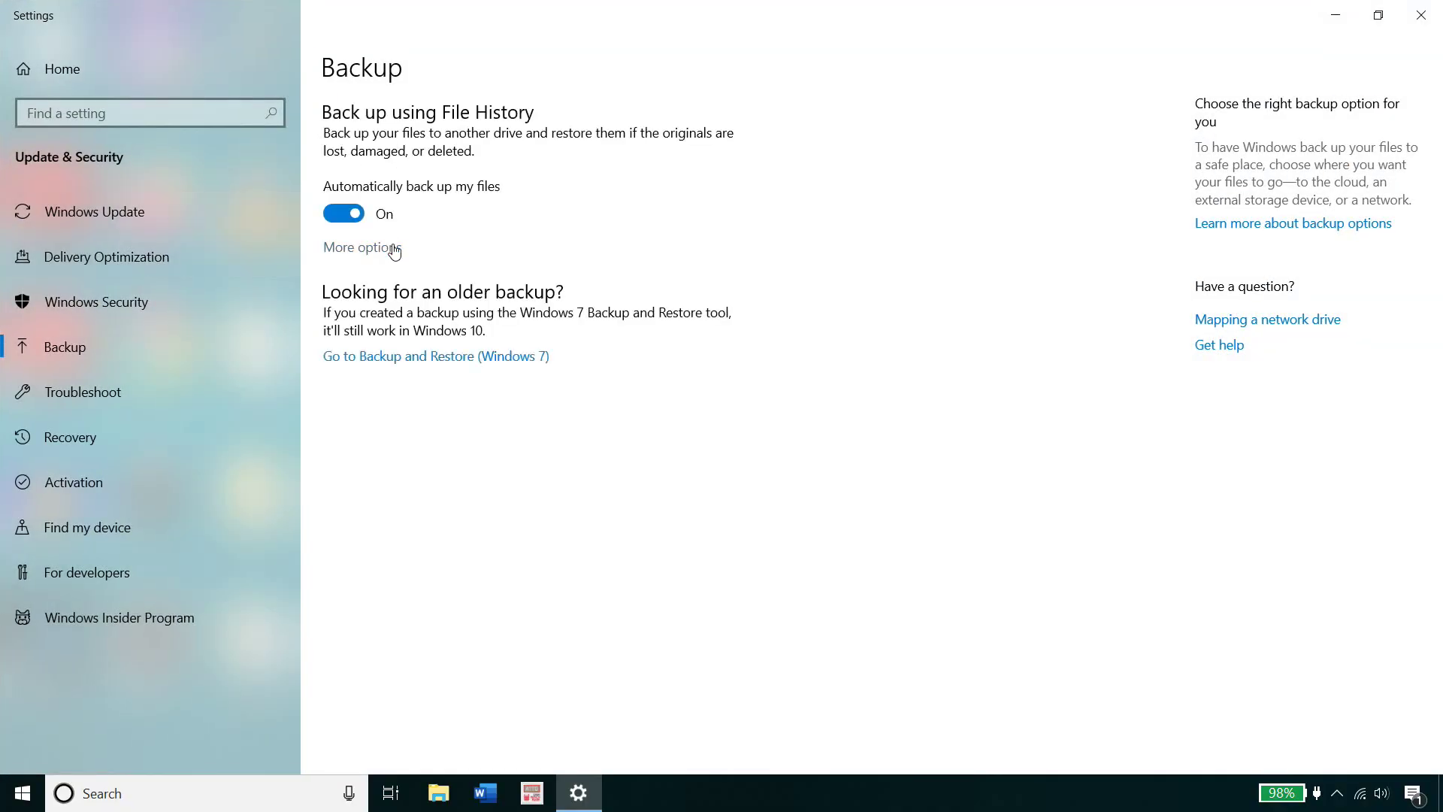
# - Open Backup options and launch Restore files from a current backup
pyautogui.click(401, 254)
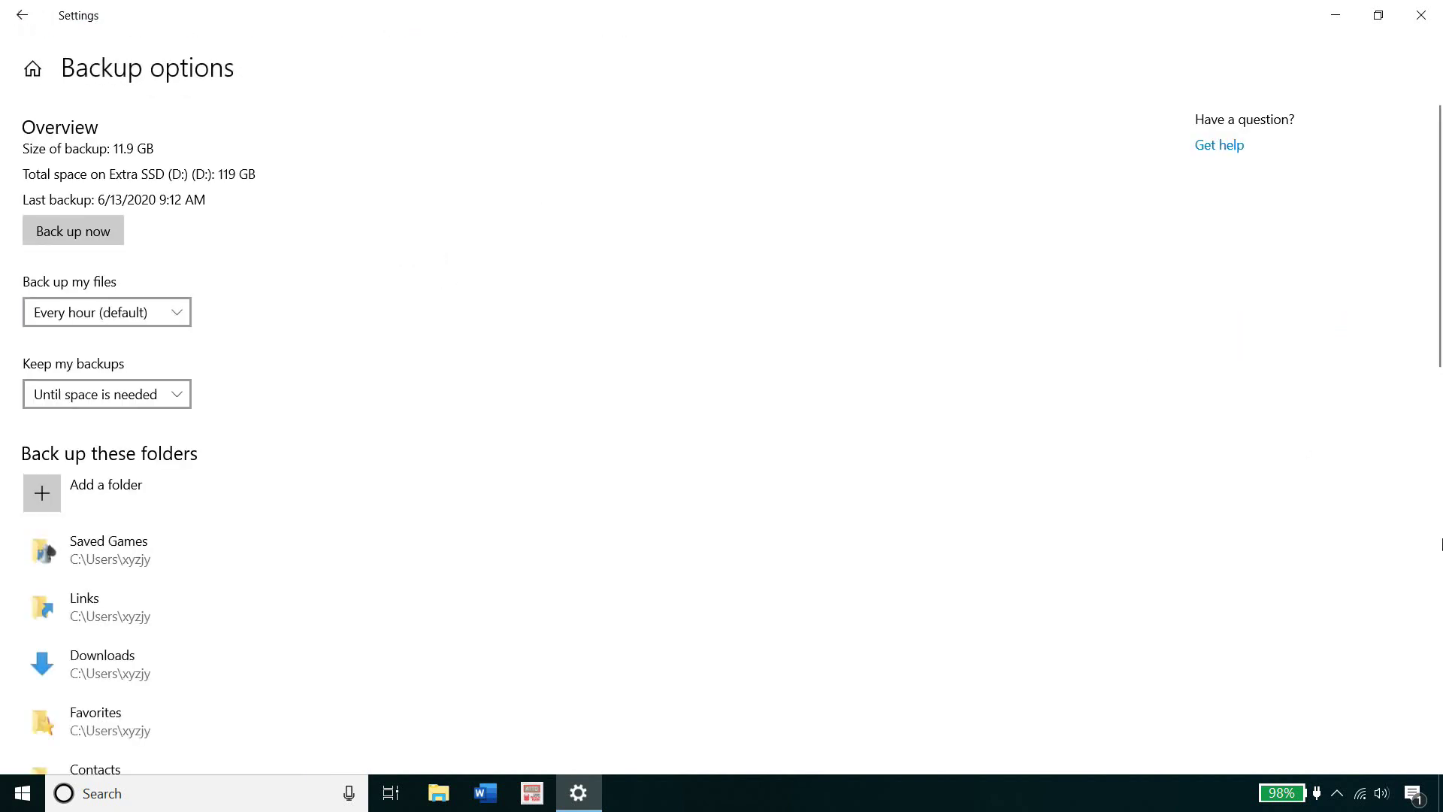
pyautogui.click(1440, 543)
pyautogui.click(1431, 750)
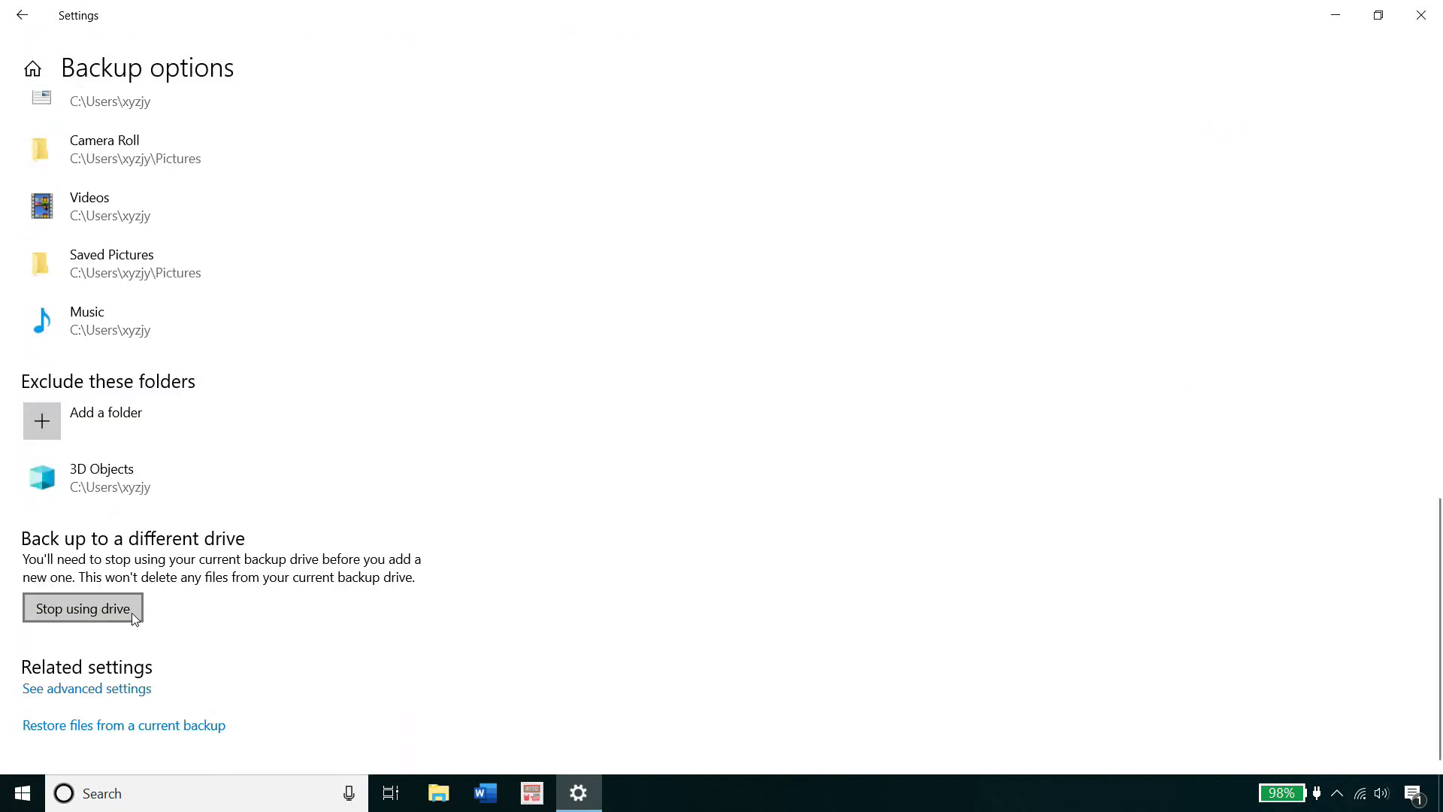
pyautogui.click(215, 735)
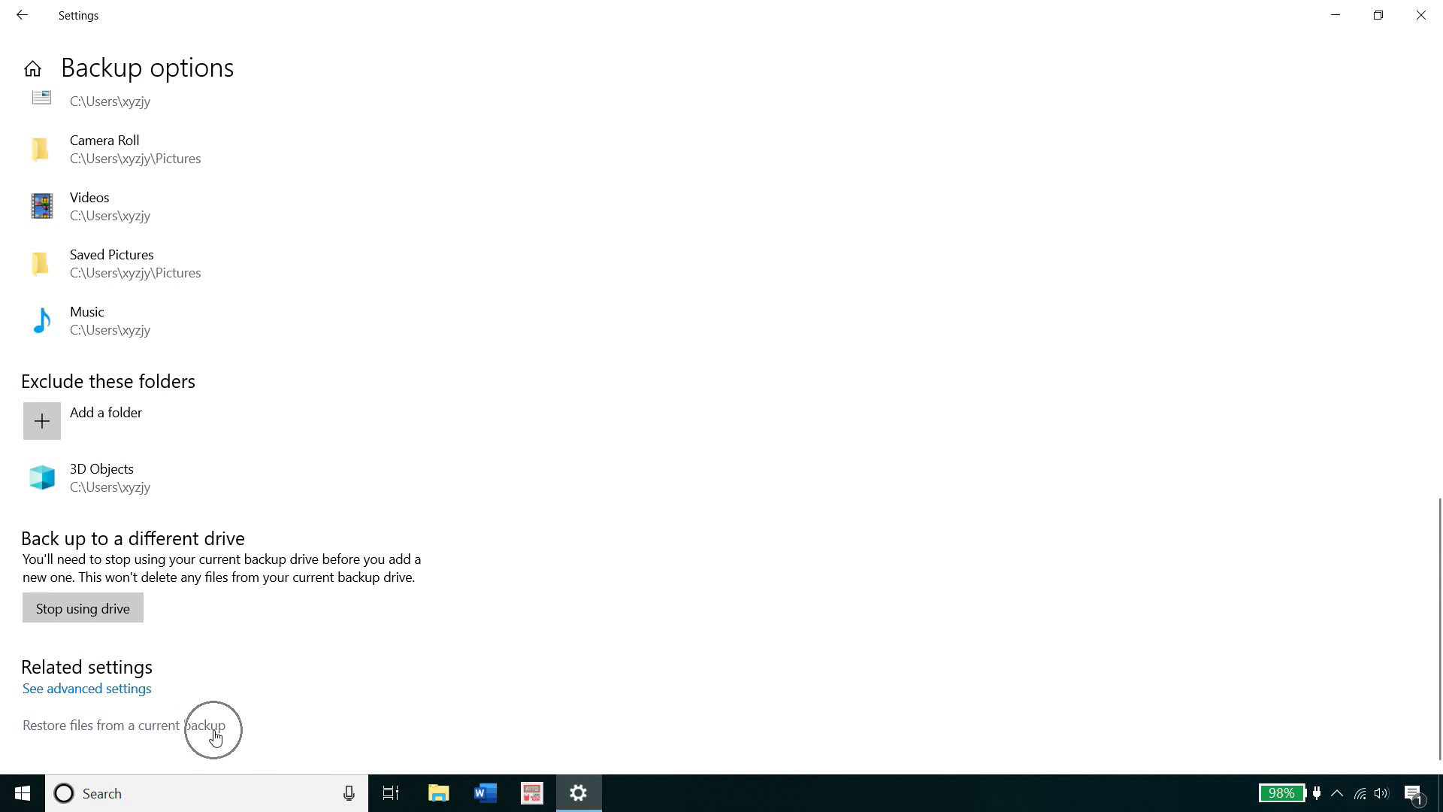
# - Select all 18 items from the June 13, 2020 9:12 AM backup and restore them to original locations
pyautogui.click(215, 736)
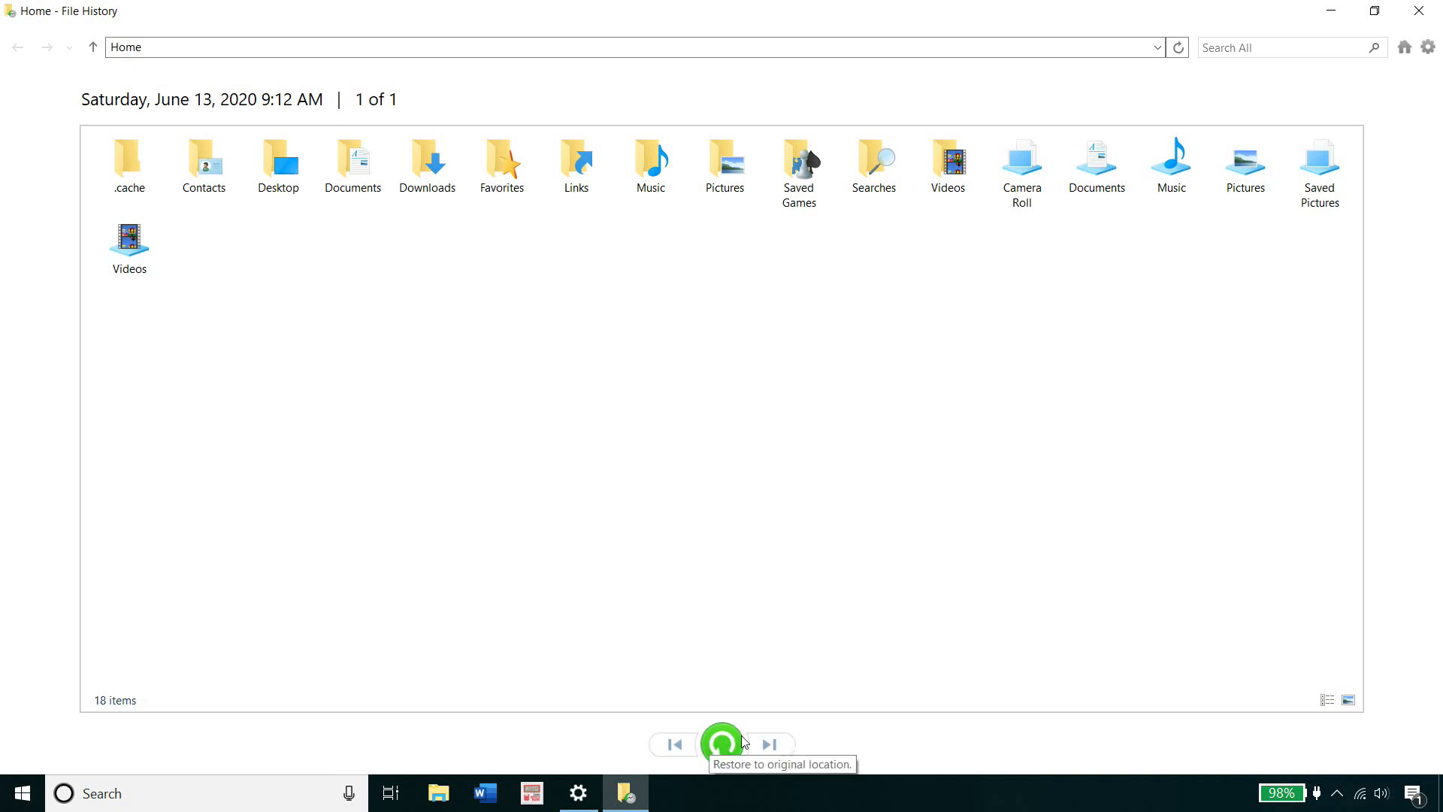
pyautogui.click(733, 151)
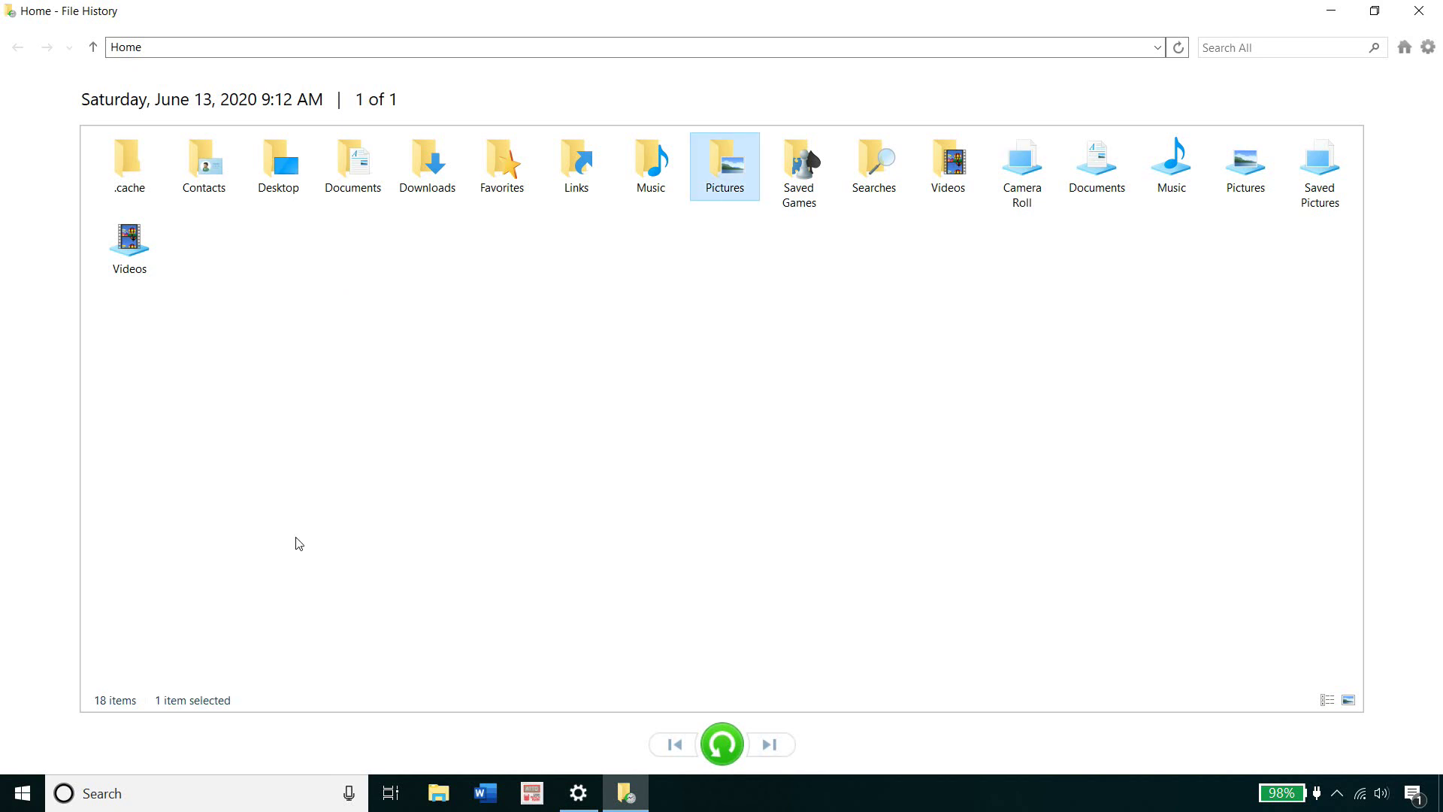
pyautogui.click(779, 373)
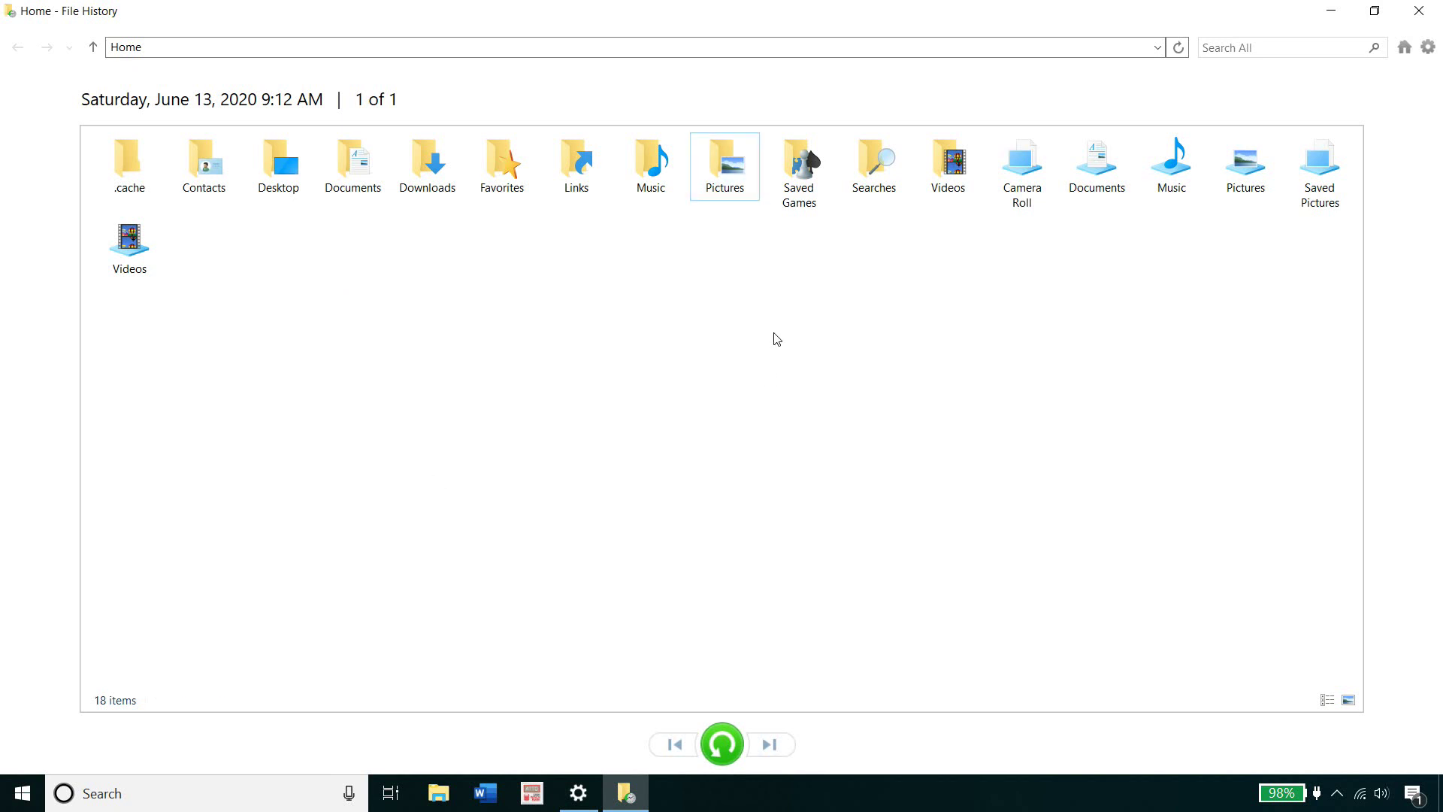
pyautogui.hotkey('ctrl', 'a')
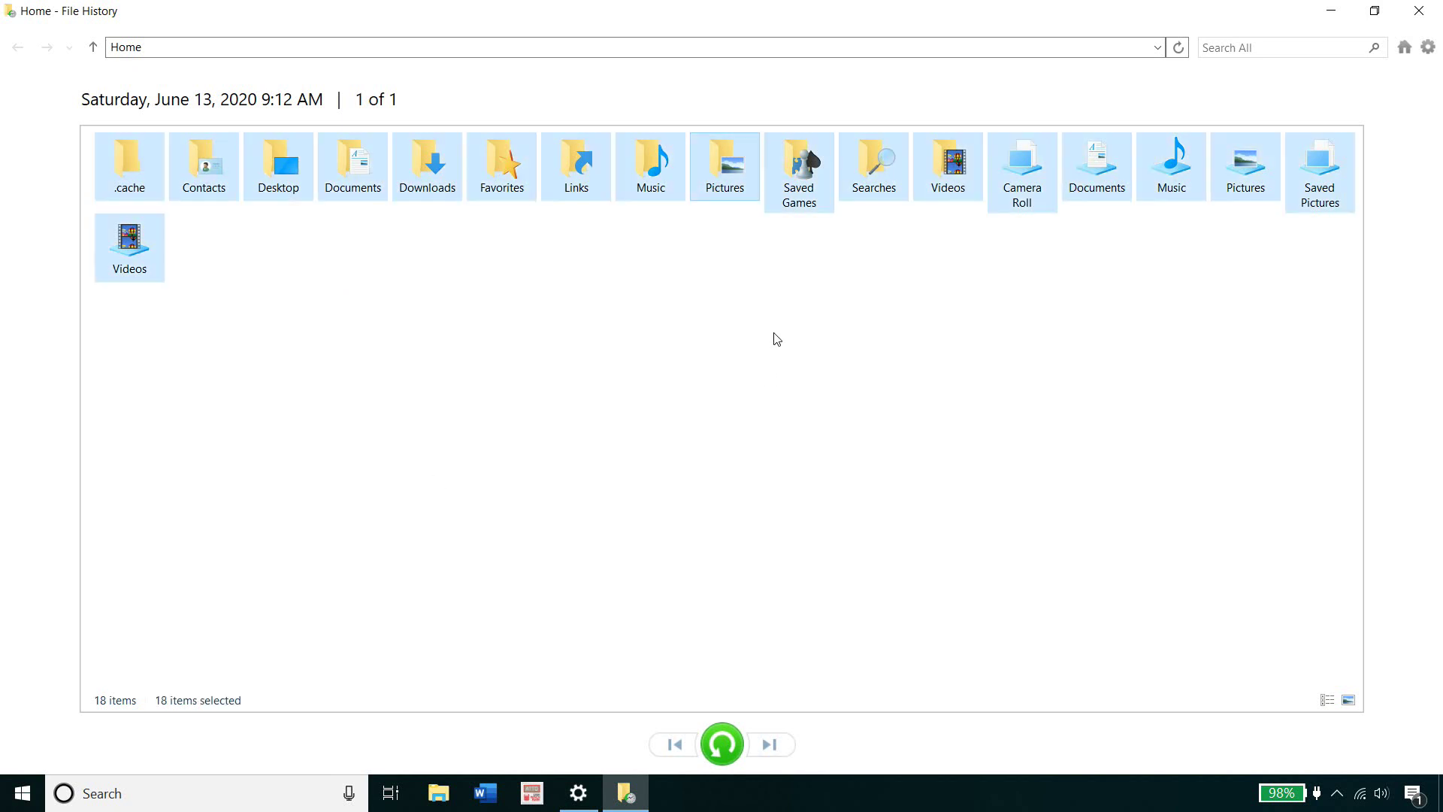
pyautogui.click(722, 744)
pyautogui.click(722, 745)
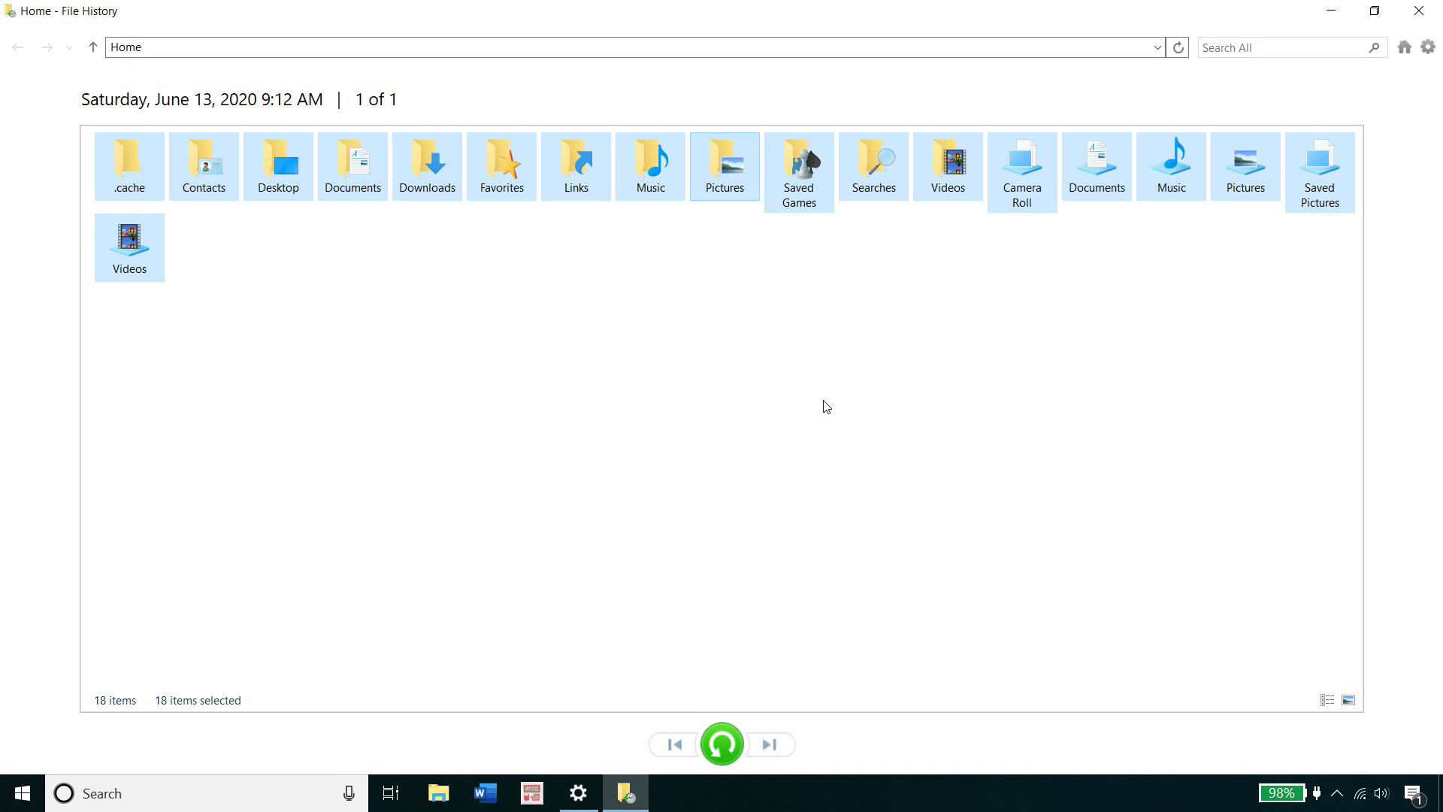
pyautogui.click(1343, 794)
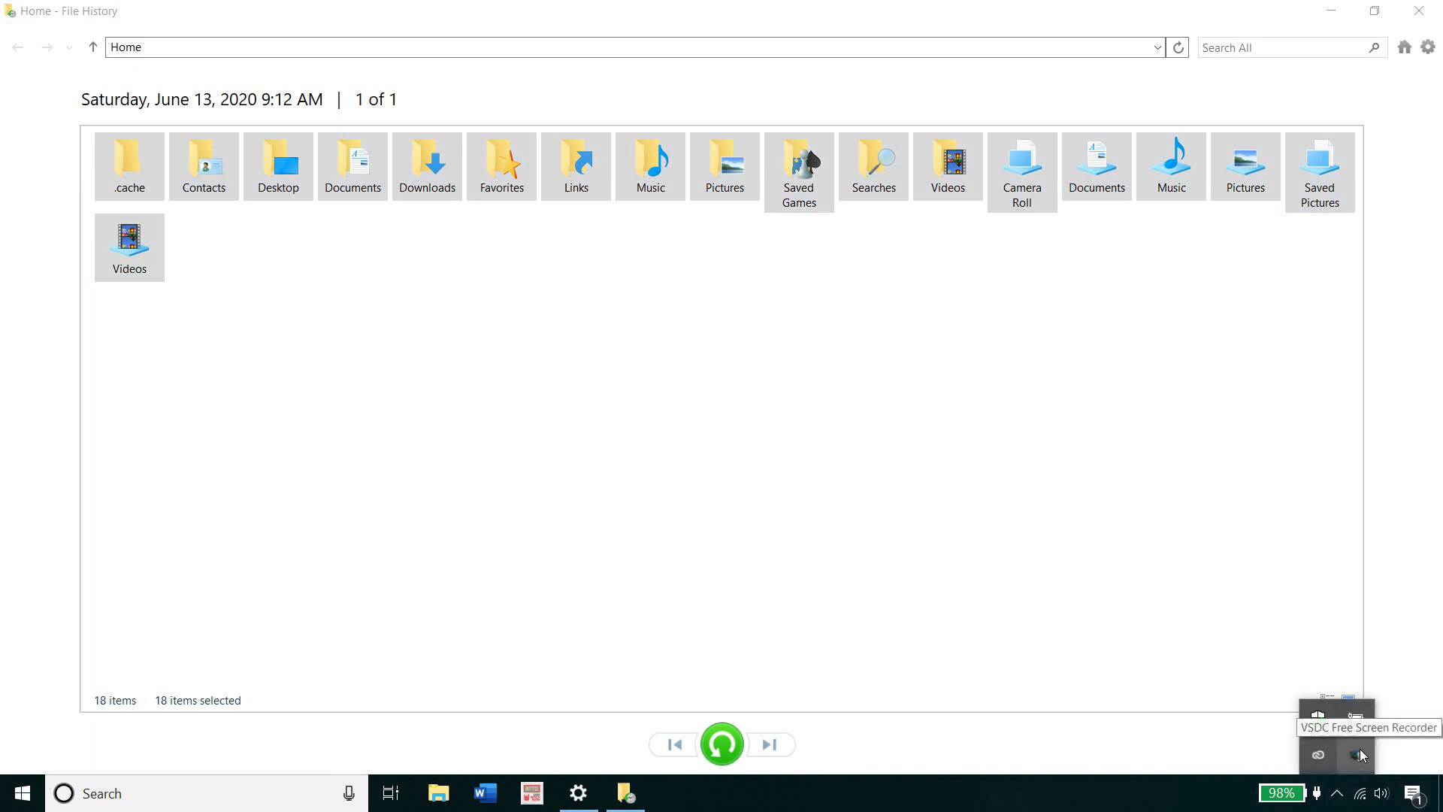